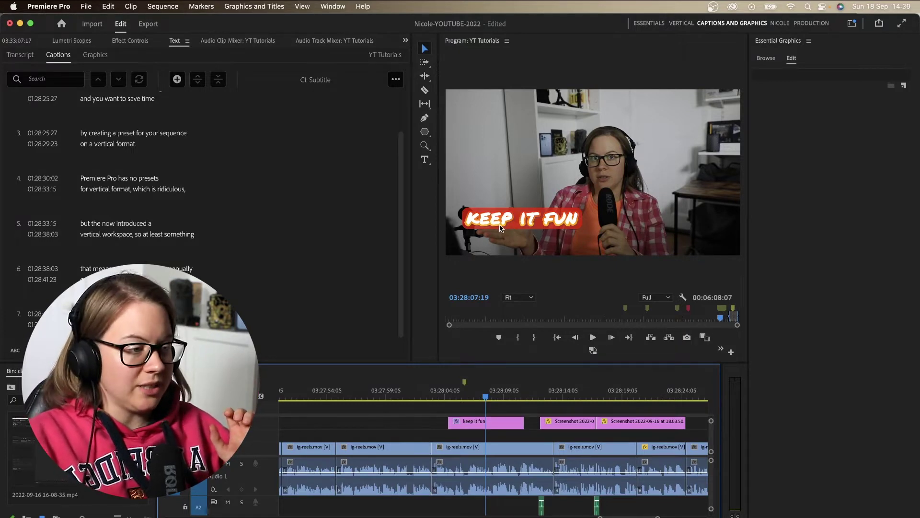
Step: Move the playhead onto the 'keep it fun' title clip to load its text settings
{"action": "left_click_drag", "start_coordinate": [472, 398], "coordinate": [484, 398]}
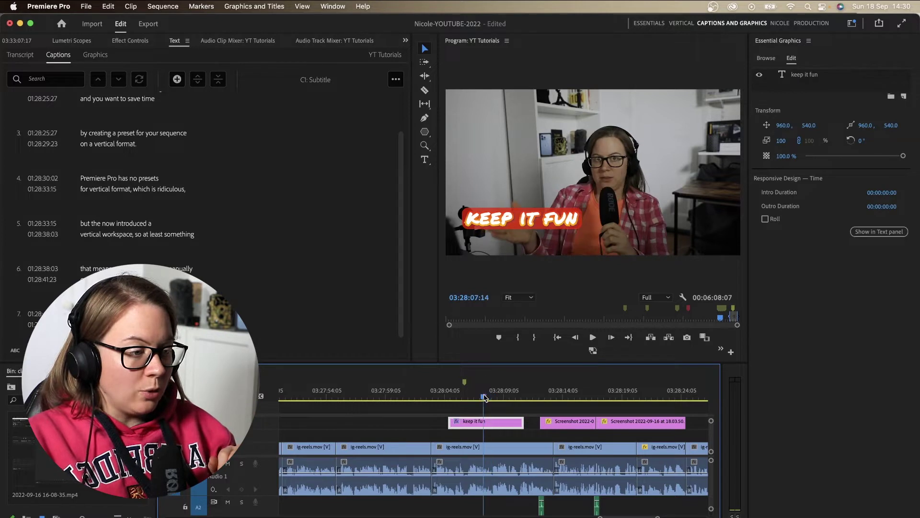
{"action": "right_click", "coordinate": [496, 428]}
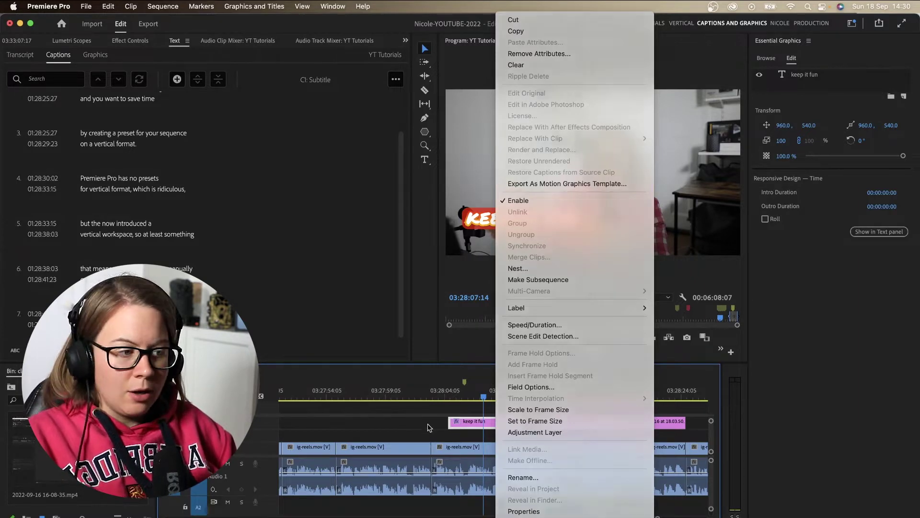
{"action": "left_click", "coordinate": [453, 422]}
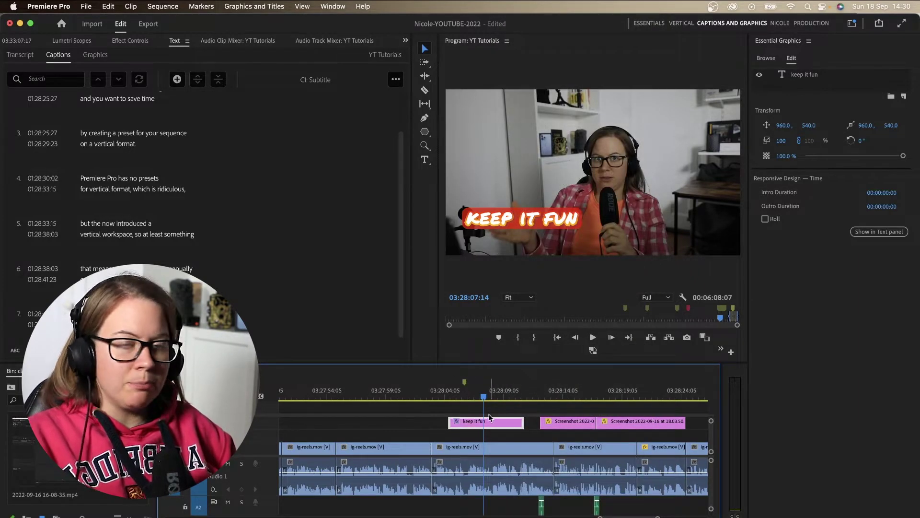
{"action": "left_click", "coordinate": [566, 421]}
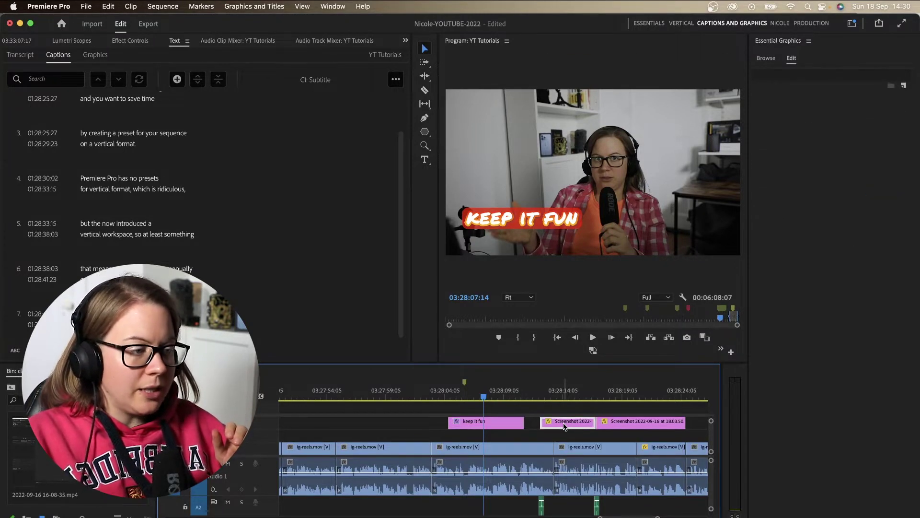
{"action": "left_click_drag", "start_coordinate": [426, 426], "coordinate": [583, 428]}
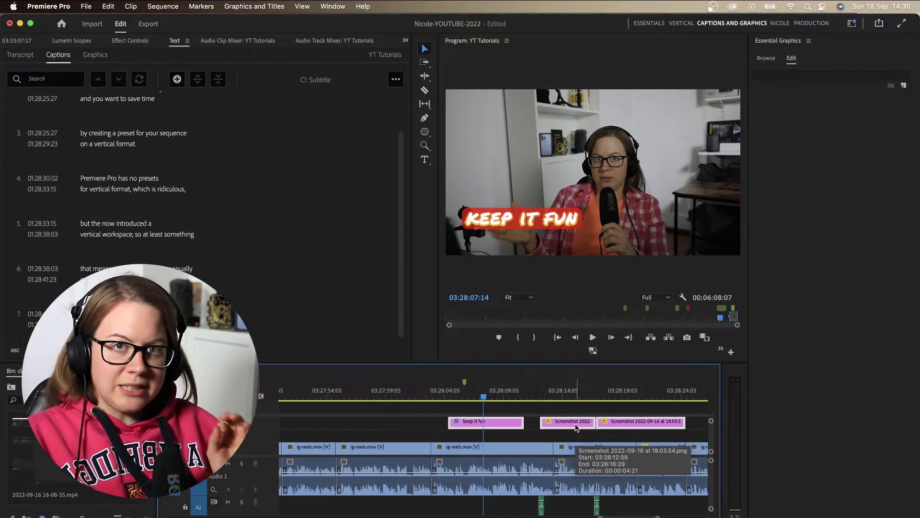
{"action": "left_click", "coordinate": [412, 425]}
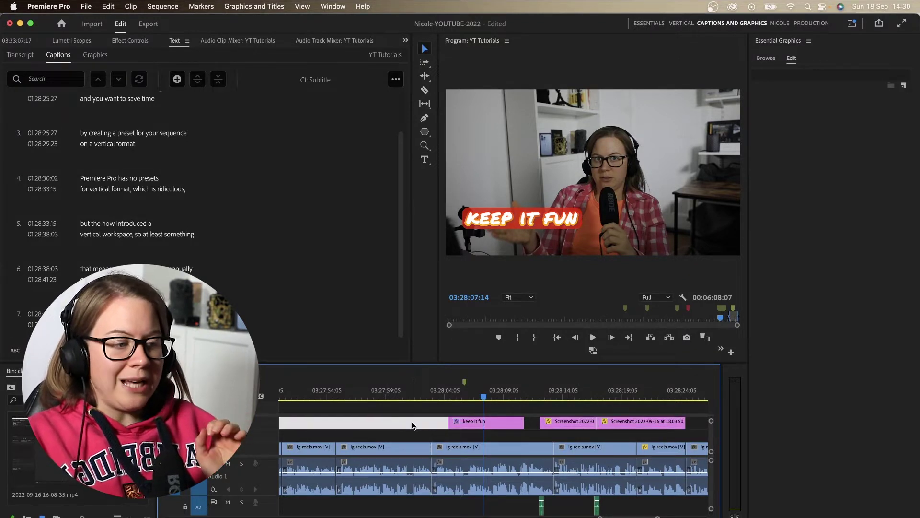
{"action": "left_click", "coordinate": [476, 421]}
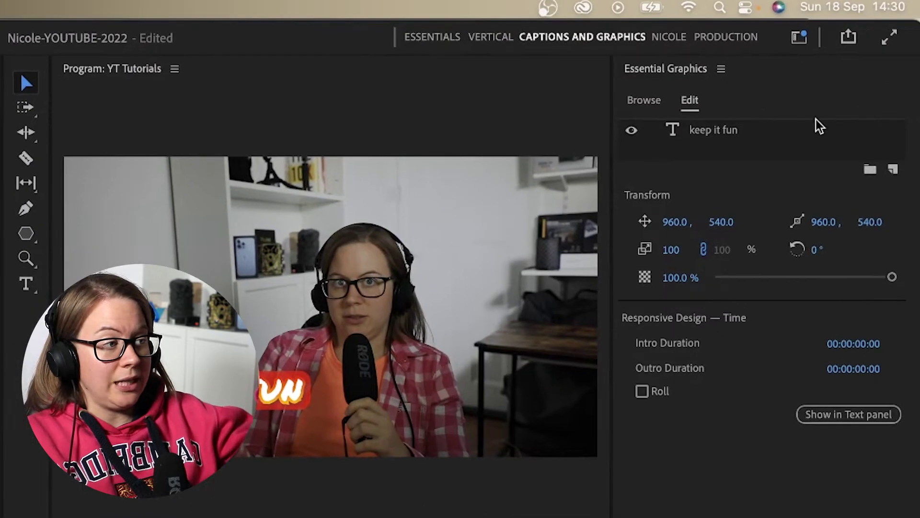
{"action": "left_click", "coordinate": [791, 117]}
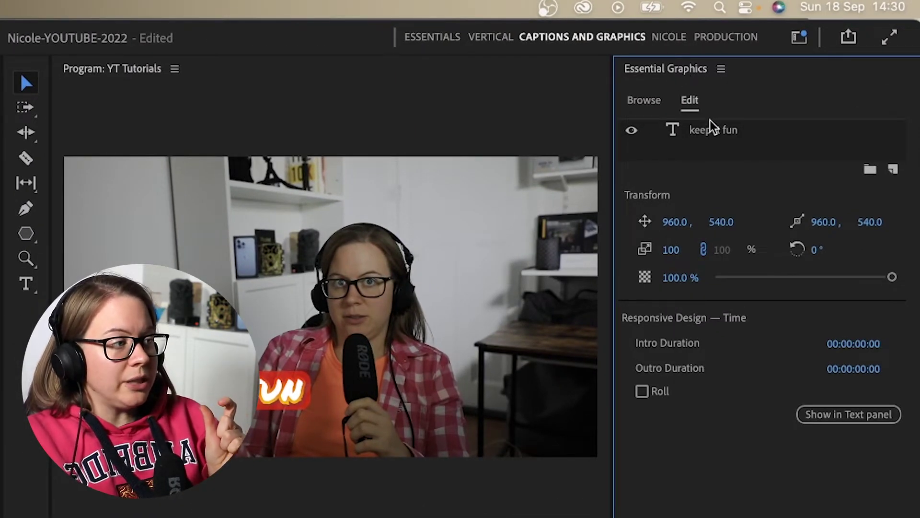
{"action": "left_click", "coordinate": [892, 169]}
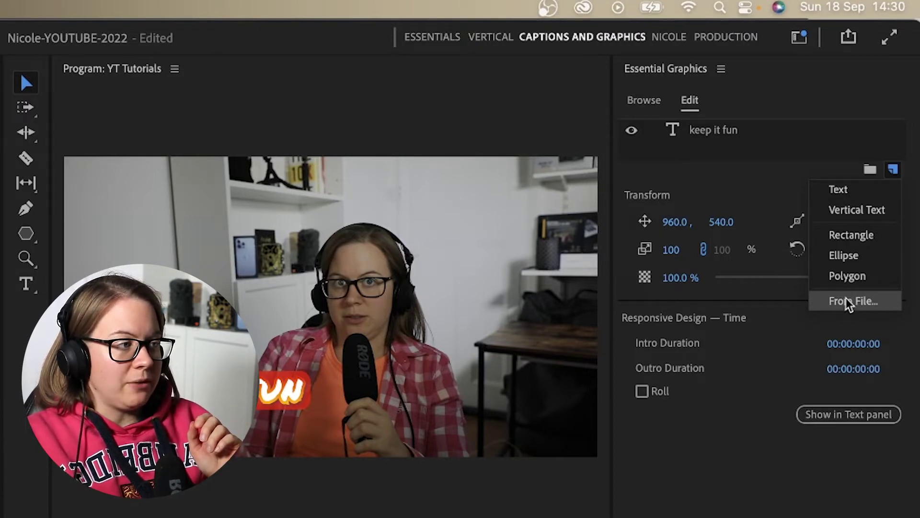
{"action": "left_click", "coordinate": [686, 149]}
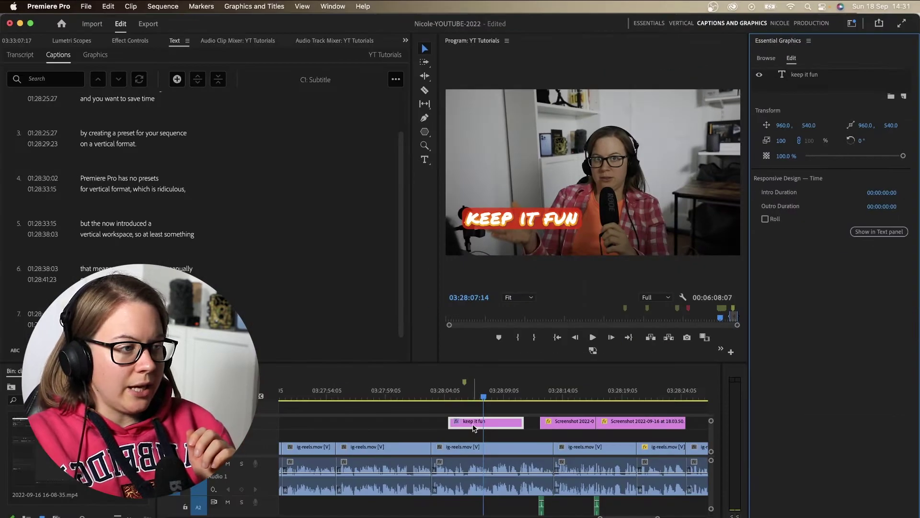
Step: Export the title as a motion graphics template to My Library, named 'Fire header'
{"action": "right_click", "coordinate": [473, 427]}
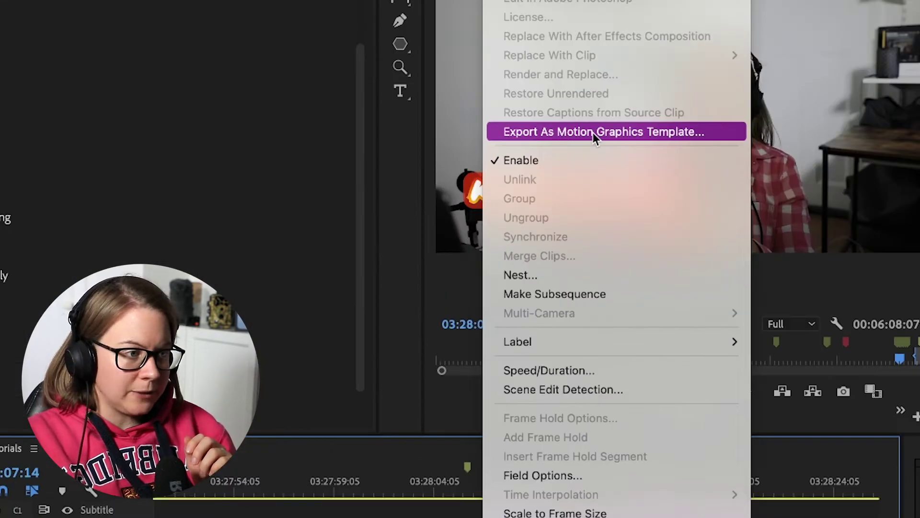
{"action": "left_click", "coordinate": [541, 184]}
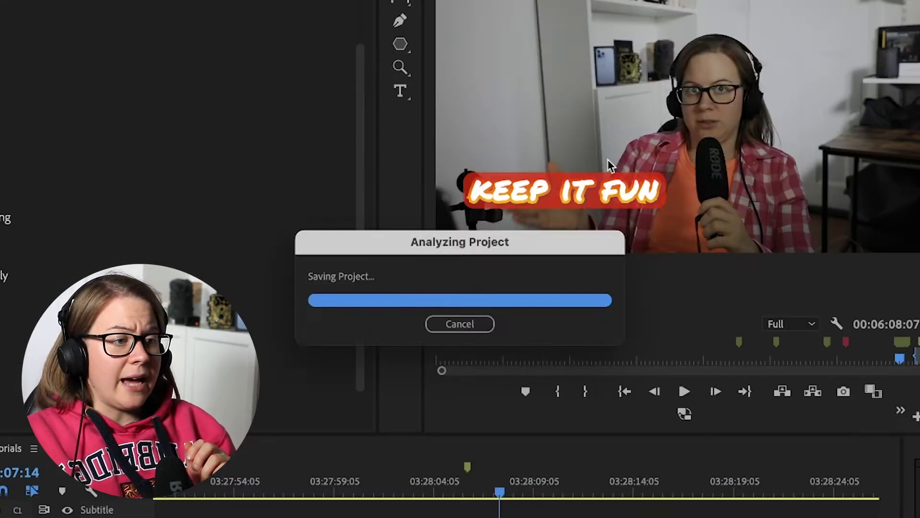
{"action": "left_click", "coordinate": [308, 158]}
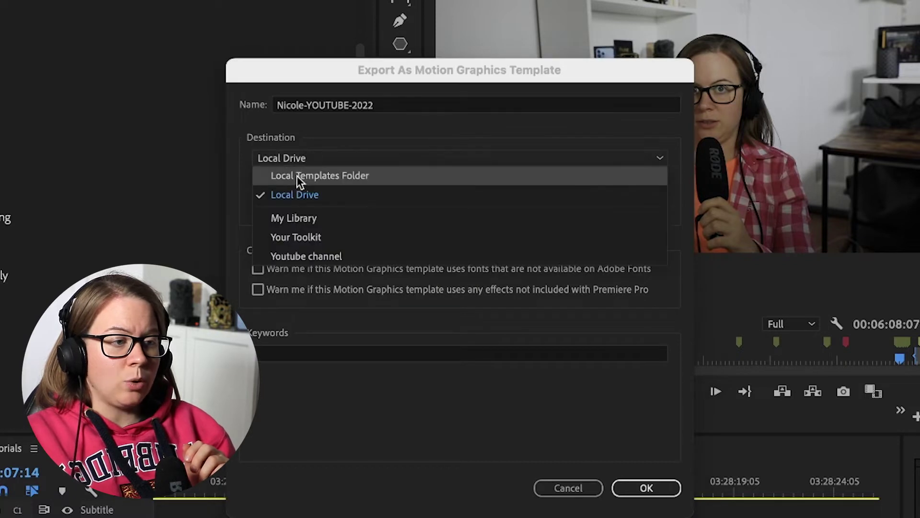
{"action": "left_click", "coordinate": [292, 174]}
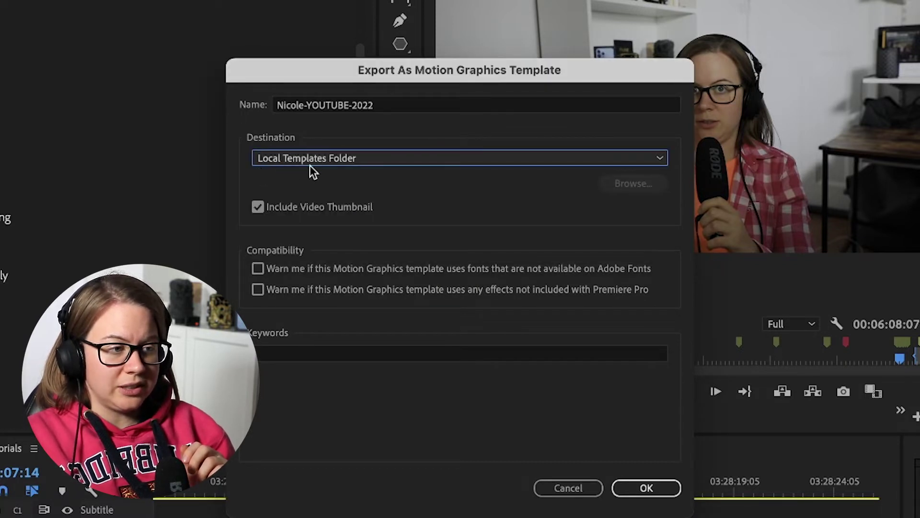
{"action": "left_click", "coordinate": [342, 155]}
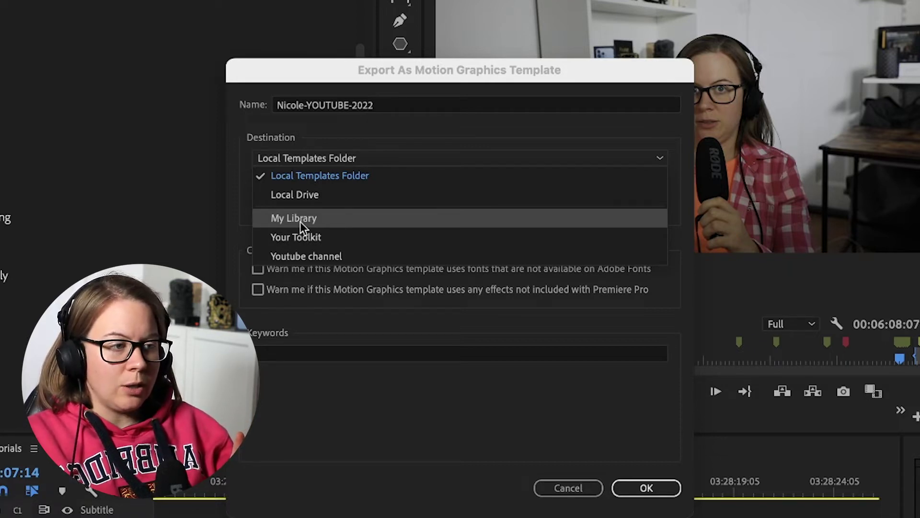
{"action": "left_click", "coordinate": [335, 224]}
{"action": "left_click", "coordinate": [307, 156]}
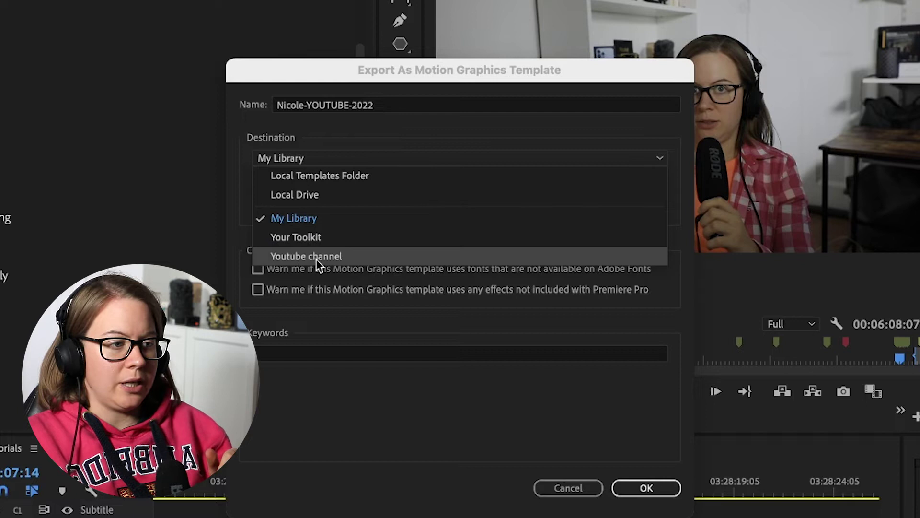
{"action": "left_click", "coordinate": [317, 220]}
{"action": "left_click", "coordinate": [242, 103]}
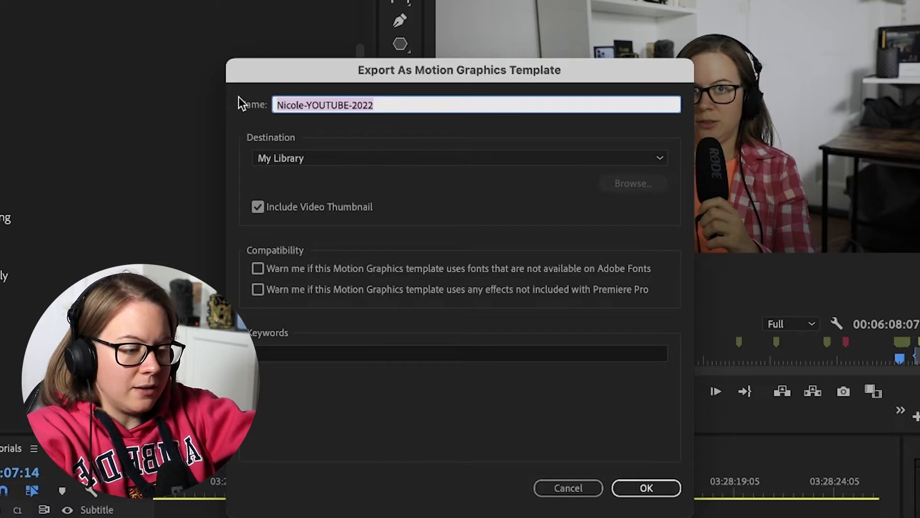
{"action": "type", "text": "Fire"}
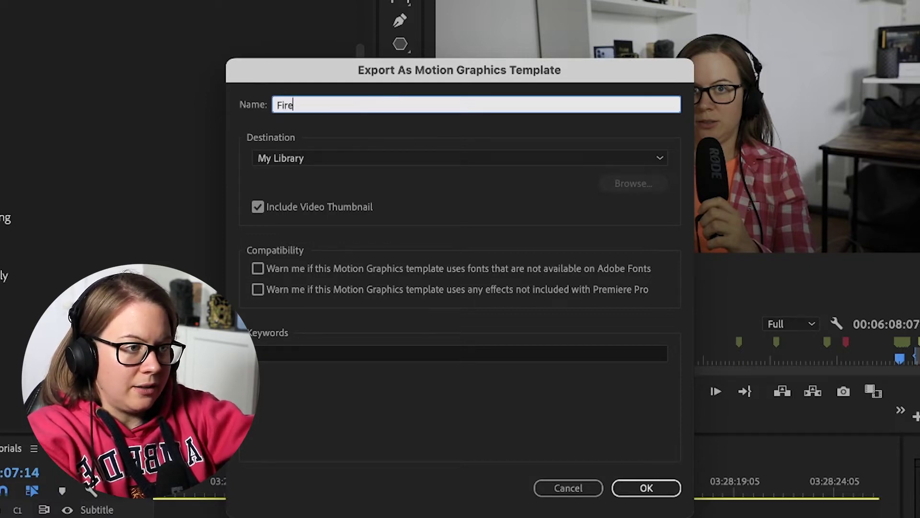
{"action": "type", "text": " header"}
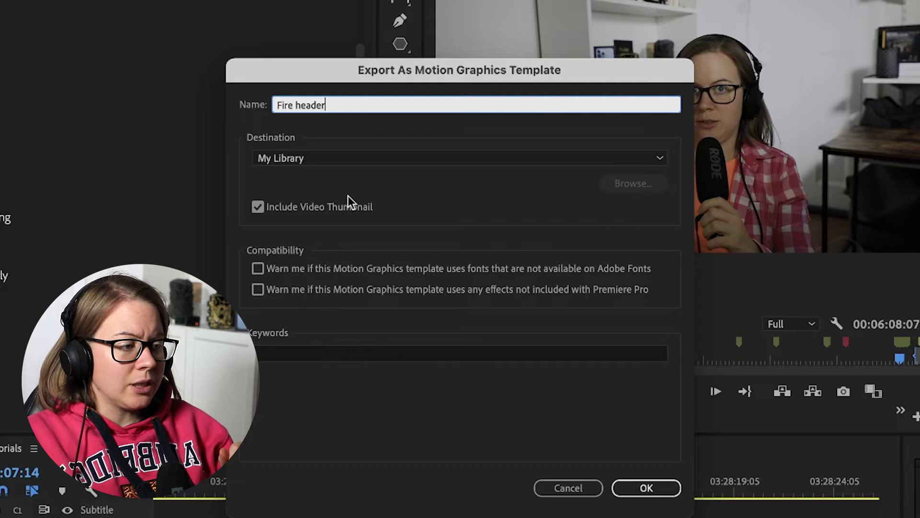
Step: Confirm the template export and bring up the Essential Graphics Browse panel
{"action": "left_click", "coordinate": [646, 490]}
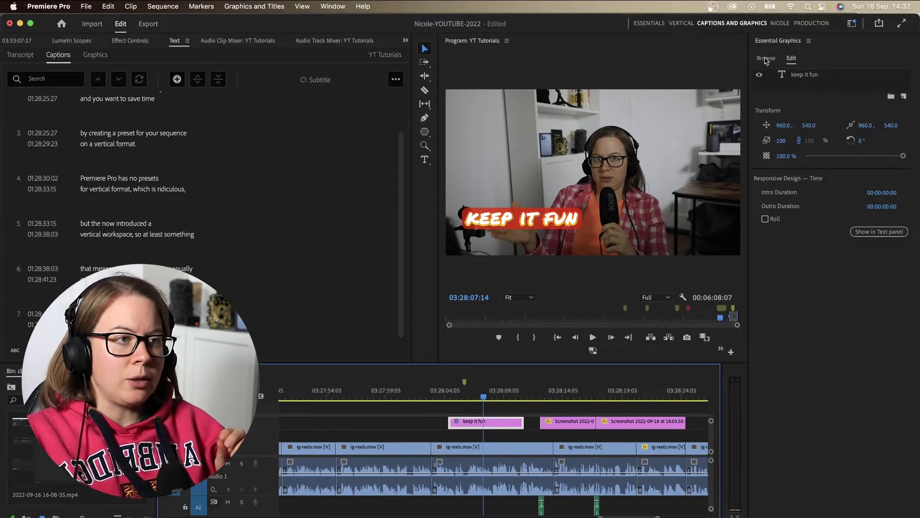
{"action": "left_click", "coordinate": [332, 6]}
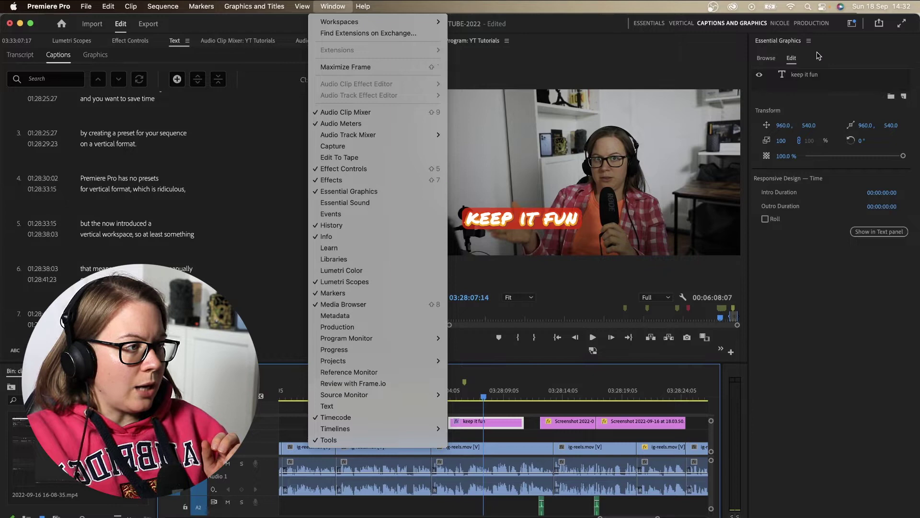
{"action": "left_click", "coordinate": [765, 60]}
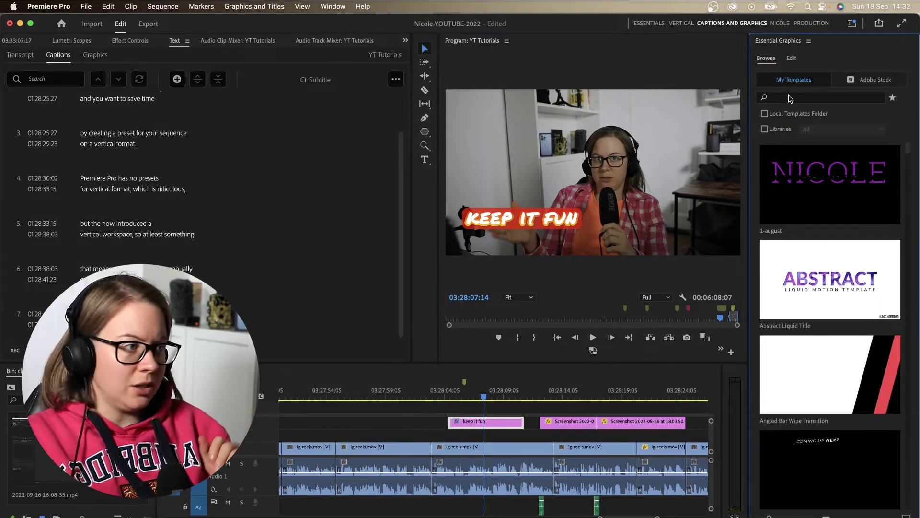
Step: Filter the templates to My Library and search for 'fire'
{"action": "left_click", "coordinate": [793, 98]}
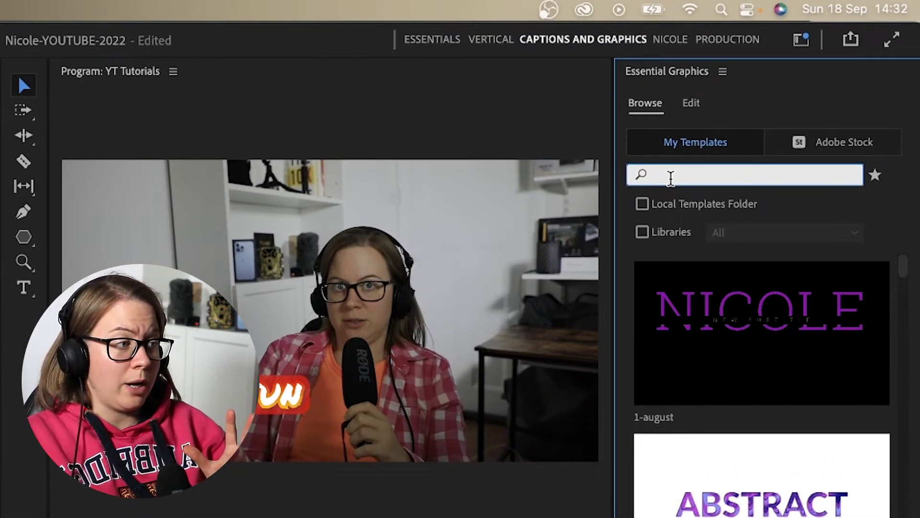
{"action": "left_click", "coordinate": [643, 232]}
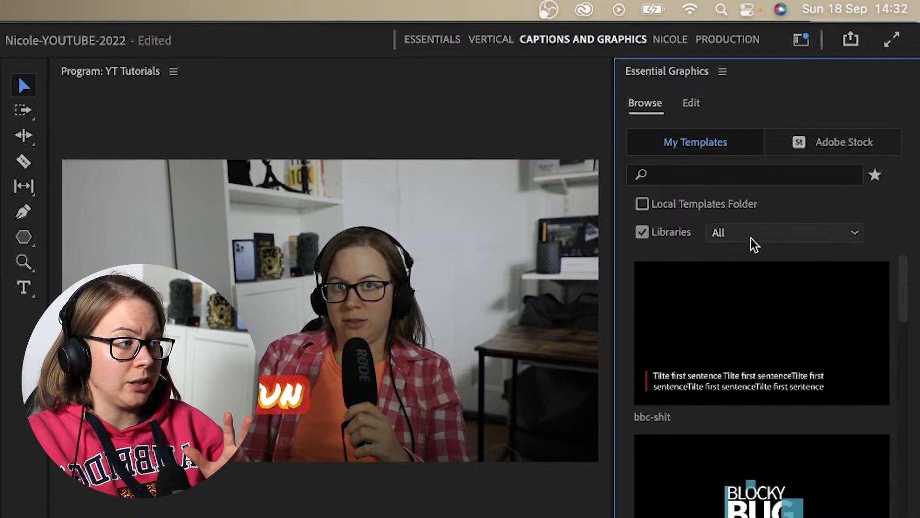
{"action": "left_click", "coordinate": [751, 237]}
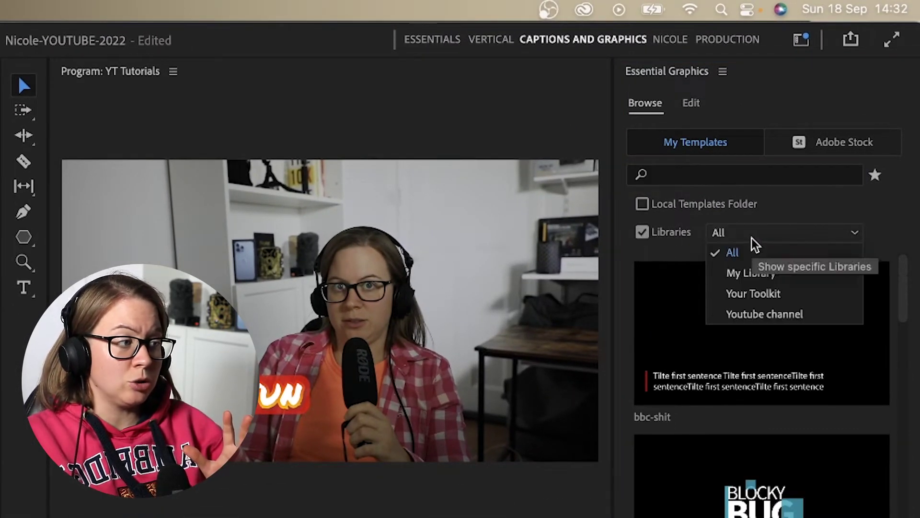
{"action": "left_click", "coordinate": [796, 279]}
{"action": "left_click", "coordinate": [736, 176]}
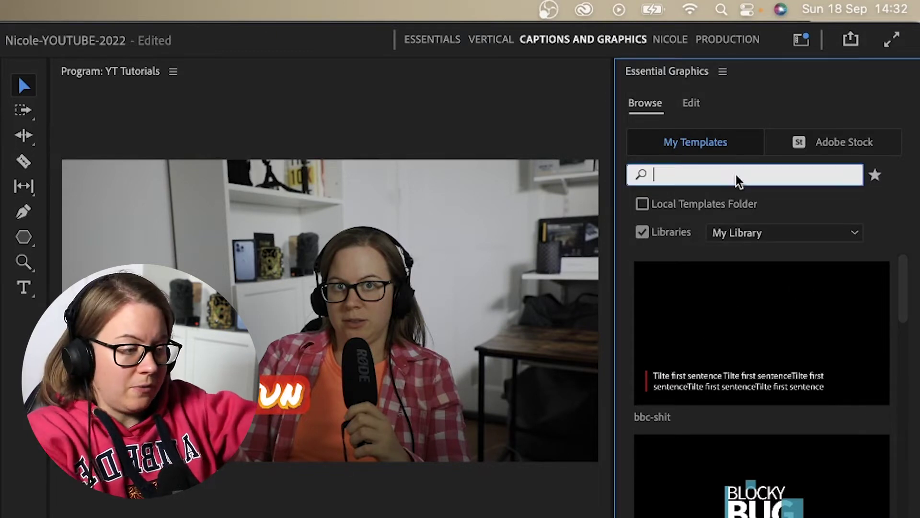
{"action": "type", "text": "fire"}
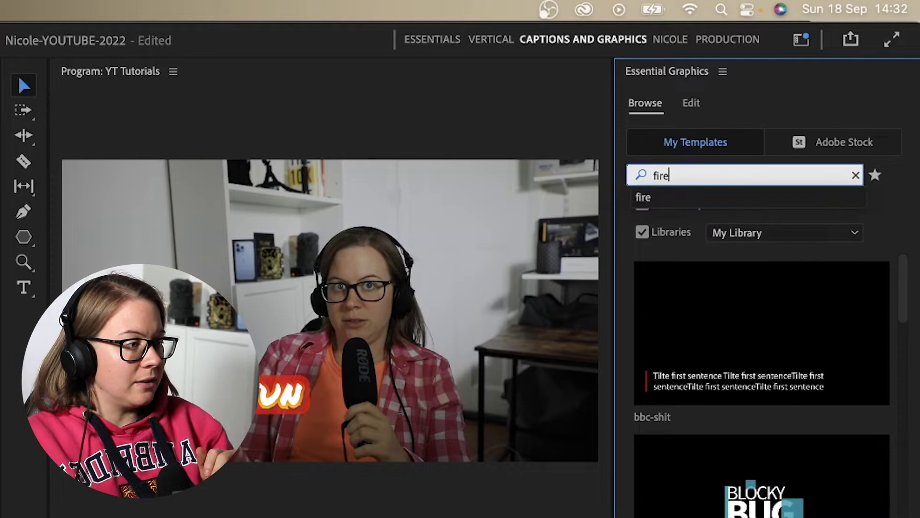
{"action": "key", "text": "Return"}
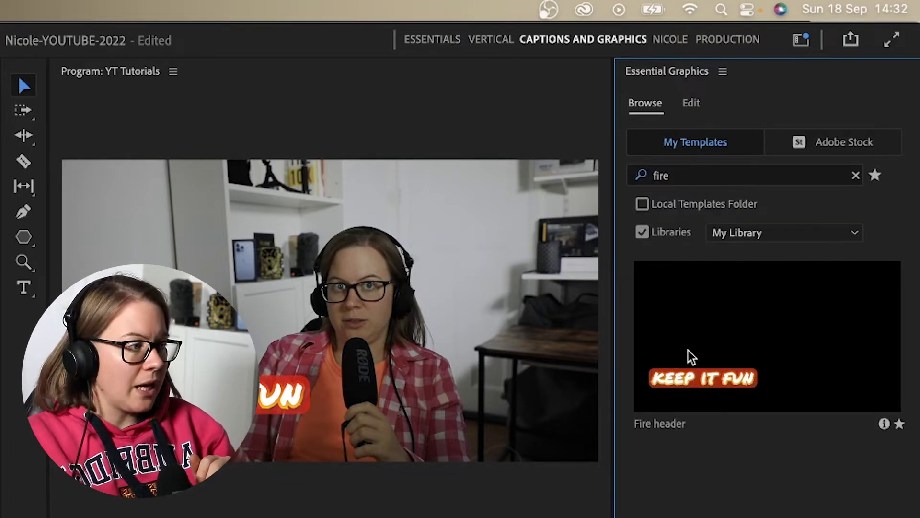
{"action": "left_click_drag", "start_coordinate": [688, 350], "coordinate": [762, 345]}
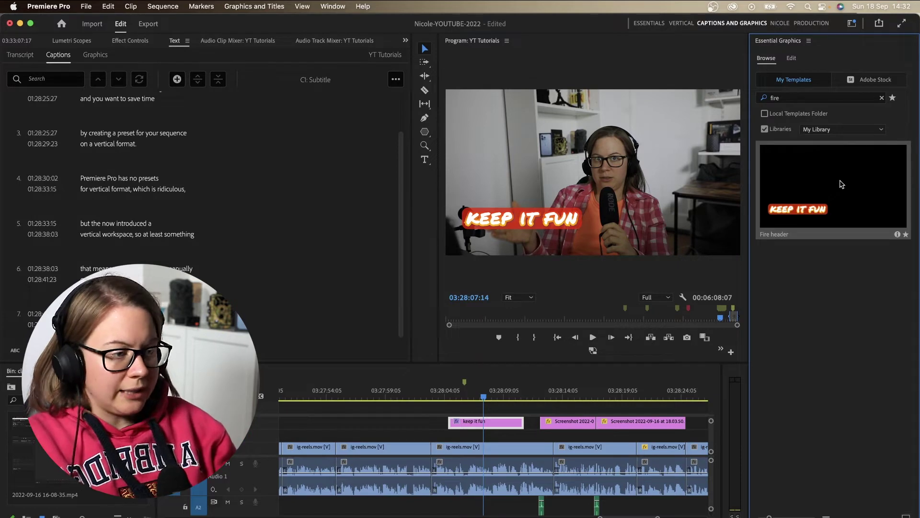
{"action": "left_click_drag", "start_coordinate": [424, 357], "coordinate": [389, 401]}
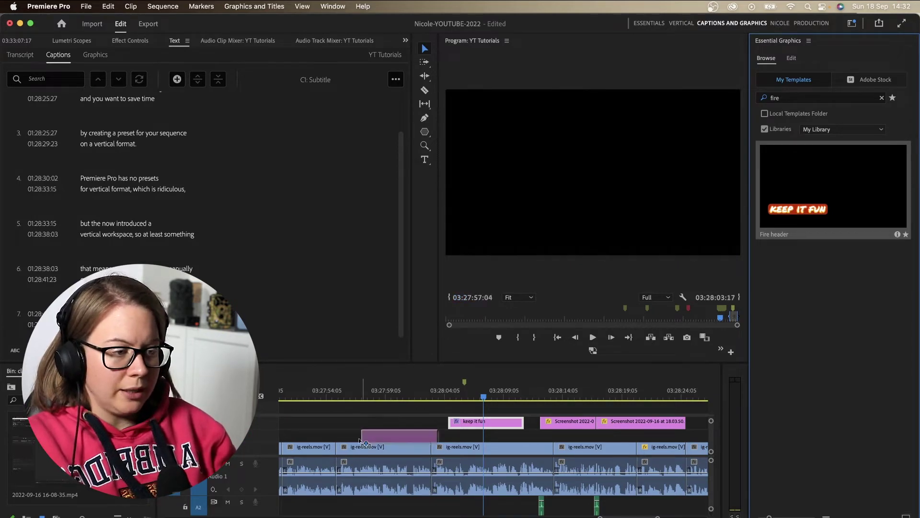
{"action": "left_click", "coordinate": [391, 394]}
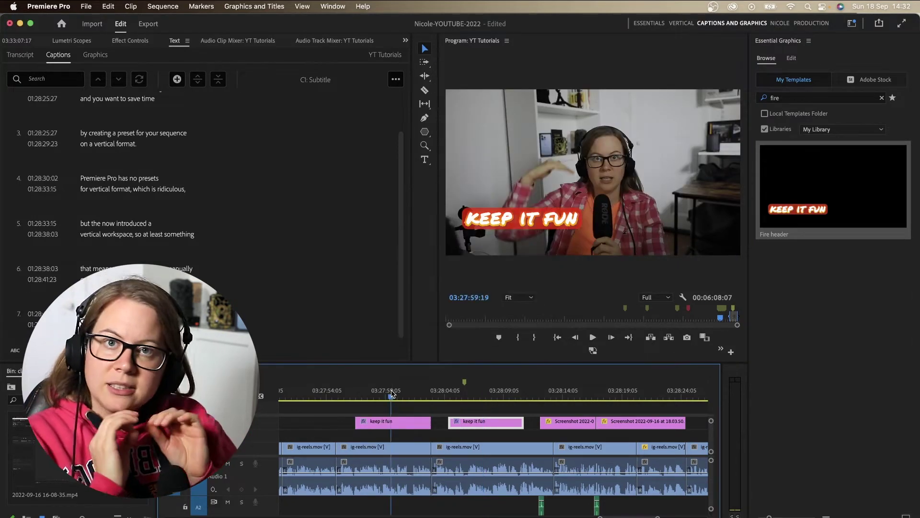
{"action": "left_click", "coordinate": [397, 426]}
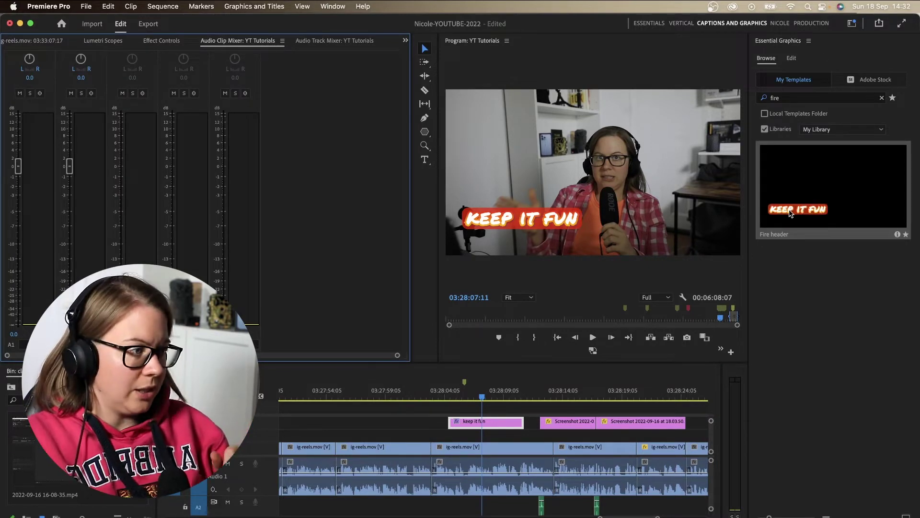
{"action": "right_click", "coordinate": [848, 183]}
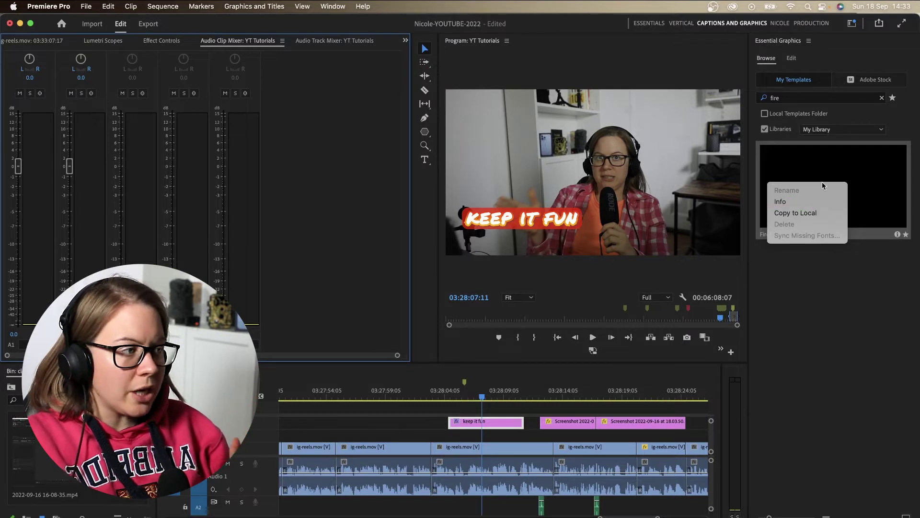
{"action": "left_click", "coordinate": [860, 165]}
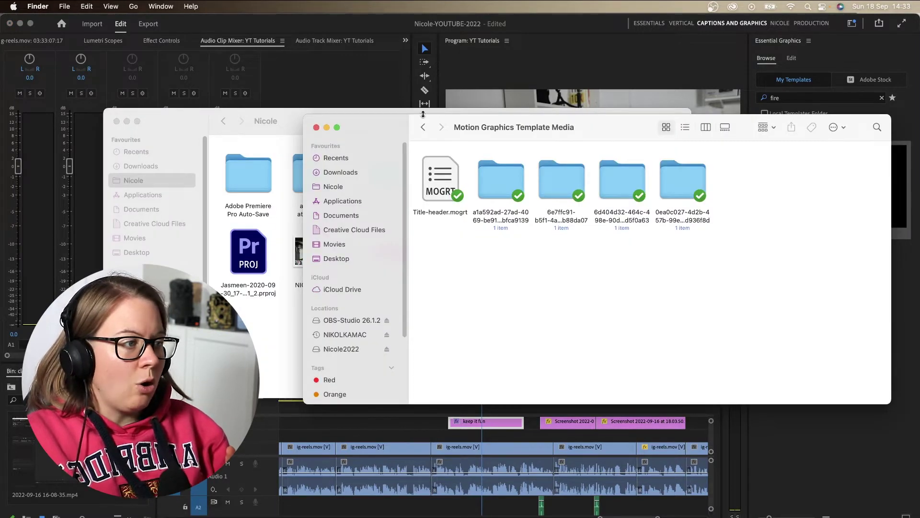
Step: Close both Finder windows and show Creative Cloud's Your libraries page
{"action": "left_click_drag", "start_coordinate": [625, 135], "coordinate": [601, 139]}
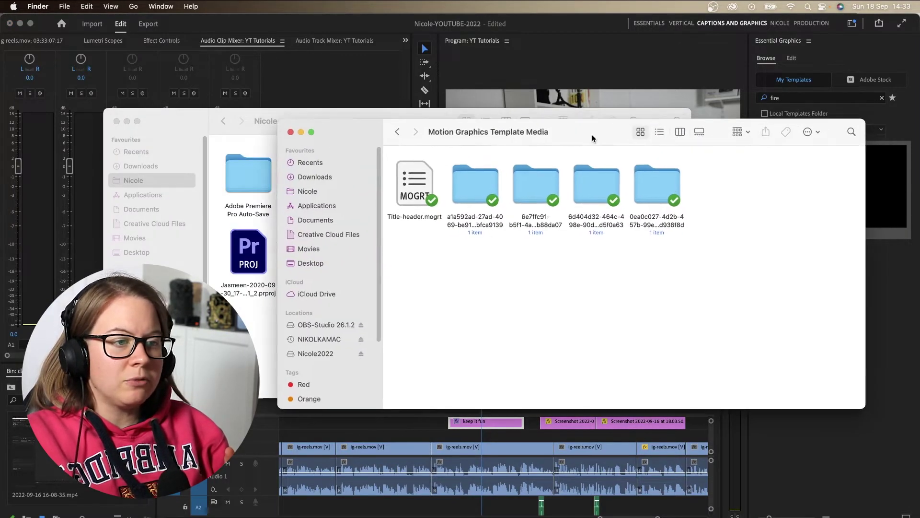
{"action": "left_click", "coordinate": [302, 131]}
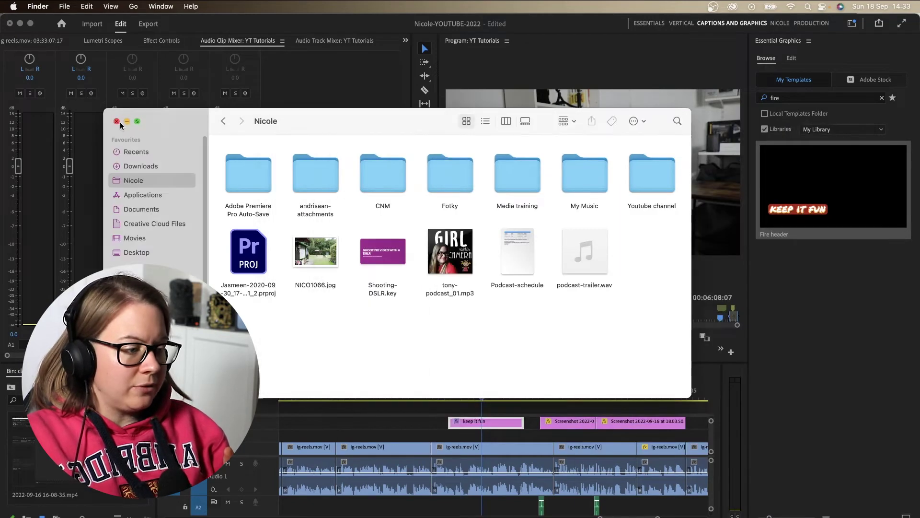
{"action": "left_click", "coordinate": [126, 122]}
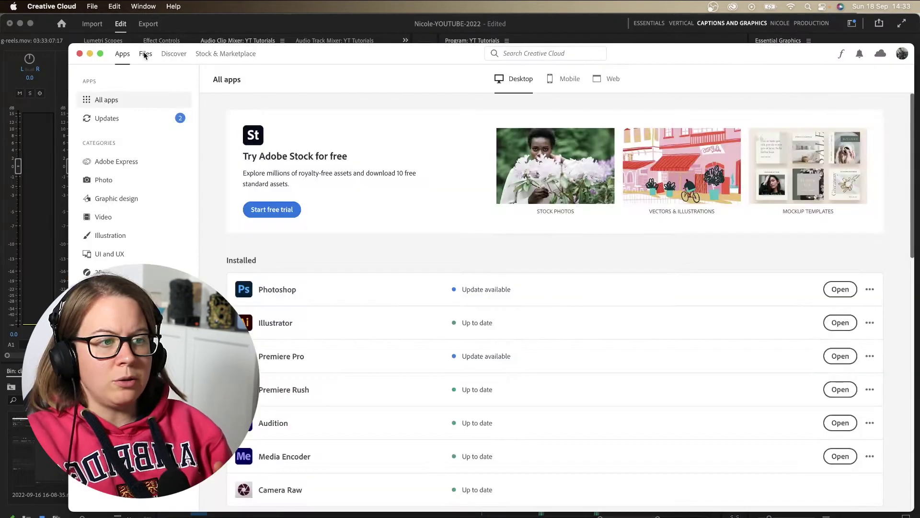
{"action": "left_click", "coordinate": [144, 54]}
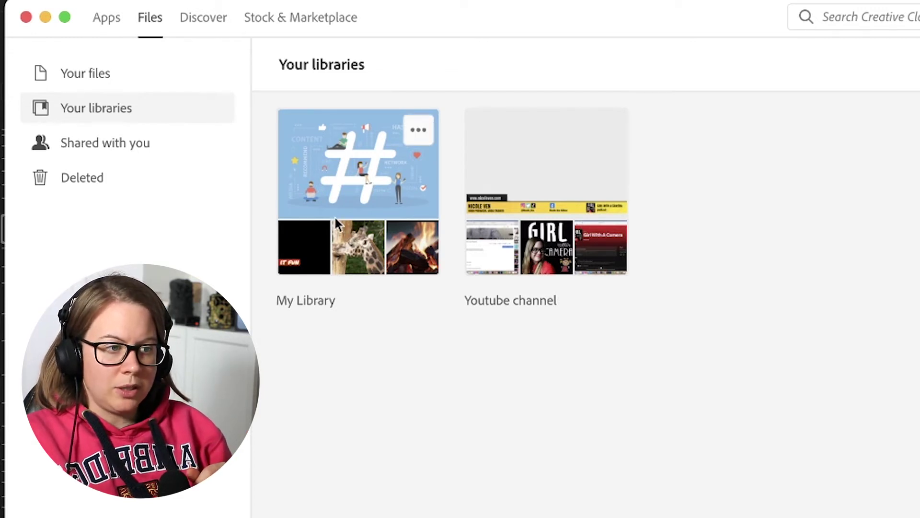
Step: Open My Library, browse its assets, and search 'fire' to open the Fire header template
{"action": "left_click", "coordinate": [329, 179]}
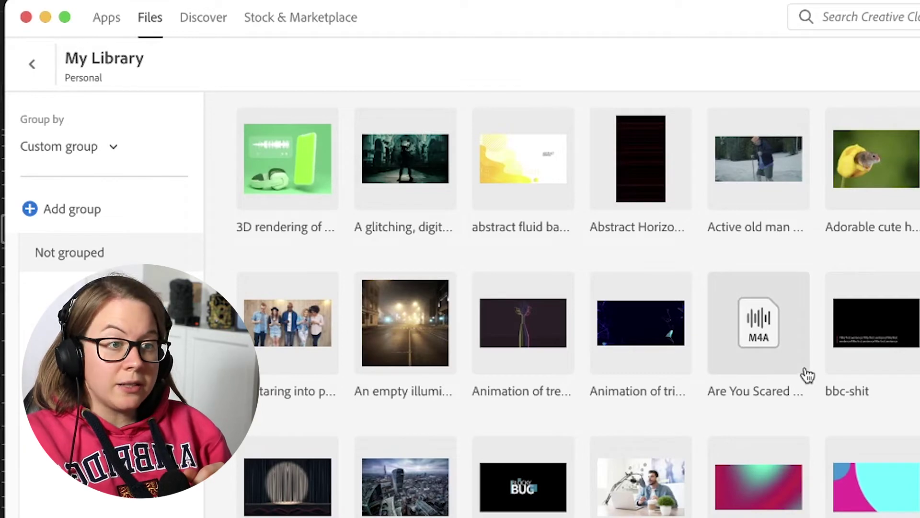
{"action": "scroll", "coordinate": [805, 374], "scroll_direction": "down", "scroll_amount": 5}
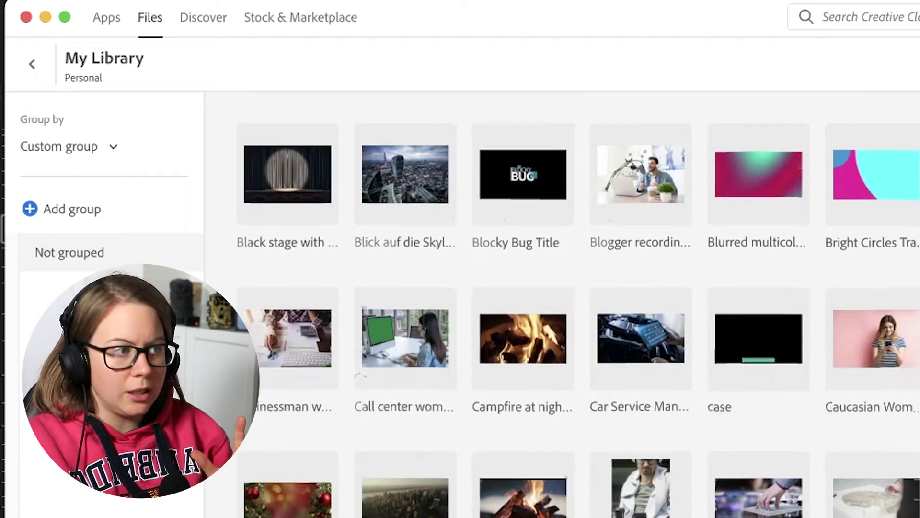
{"action": "scroll", "coordinate": [560, 304], "scroll_direction": "down", "scroll_amount": 5}
{"action": "scroll", "coordinate": [834, 216], "scroll_direction": "up", "scroll_amount": 10}
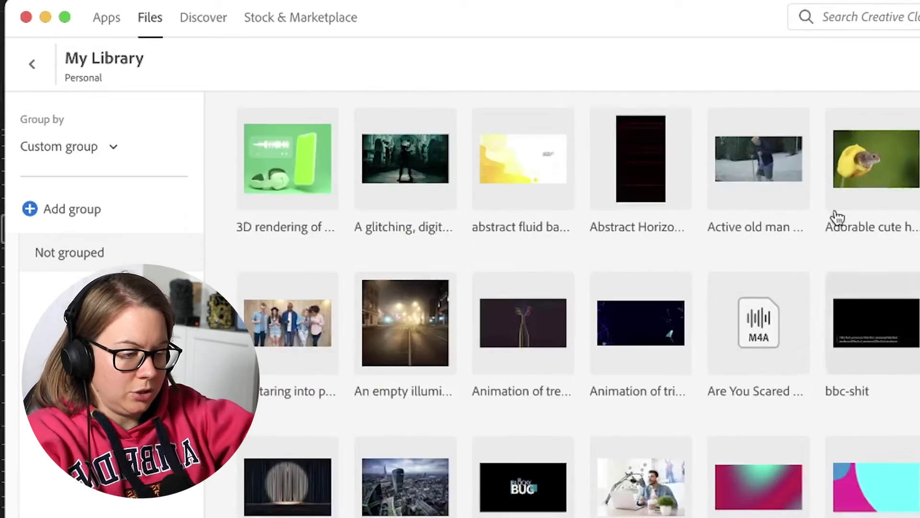
{"action": "left_click", "coordinate": [897, 17]}
{"action": "type", "text": "fire"}
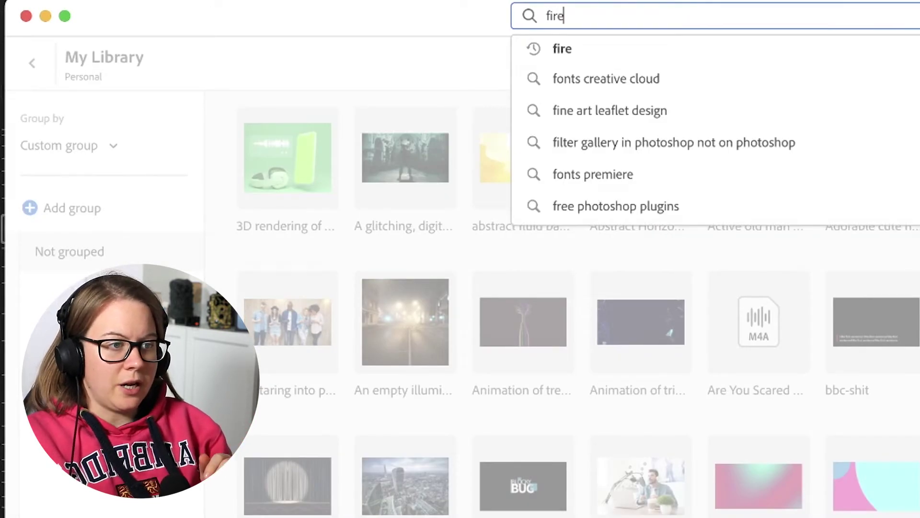
{"action": "key", "text": "Return"}
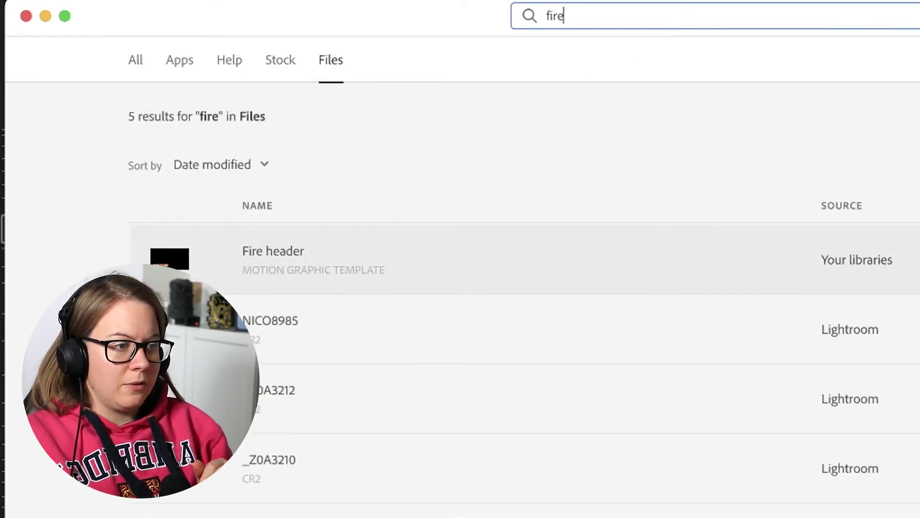
{"action": "left_click", "coordinate": [292, 257]}
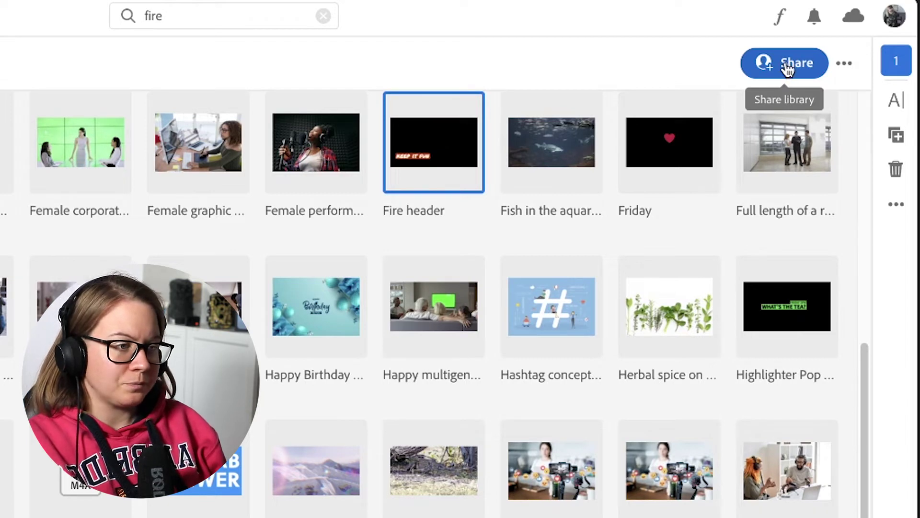
{"action": "left_click", "coordinate": [793, 71]}
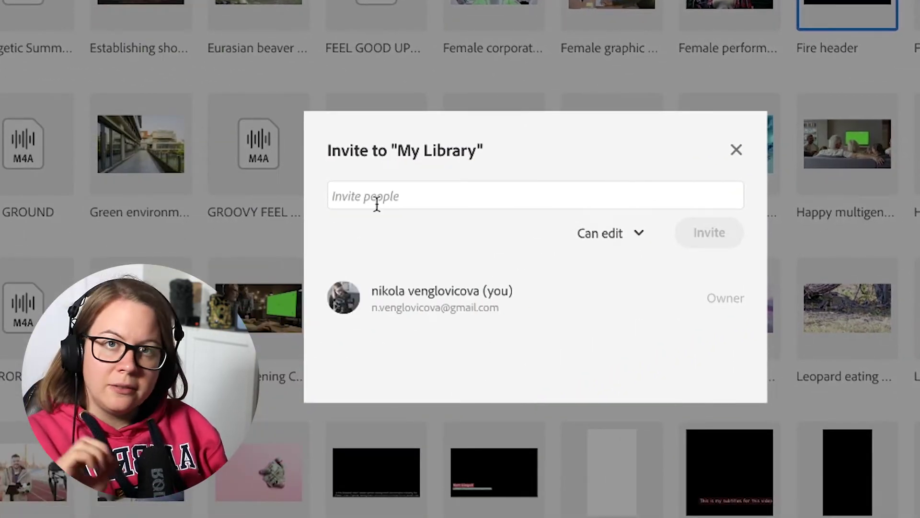
{"action": "left_click", "coordinate": [375, 195]}
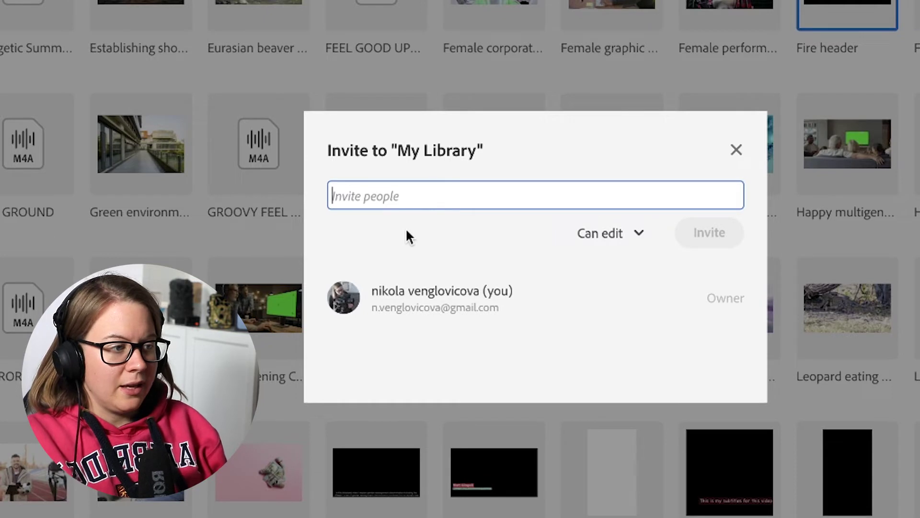
{"action": "left_click", "coordinate": [614, 234]}
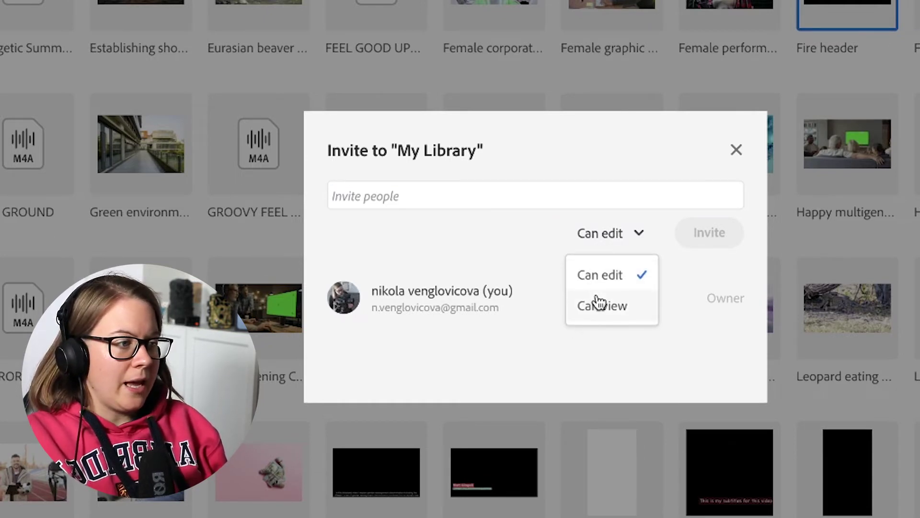
{"action": "left_click", "coordinate": [532, 246]}
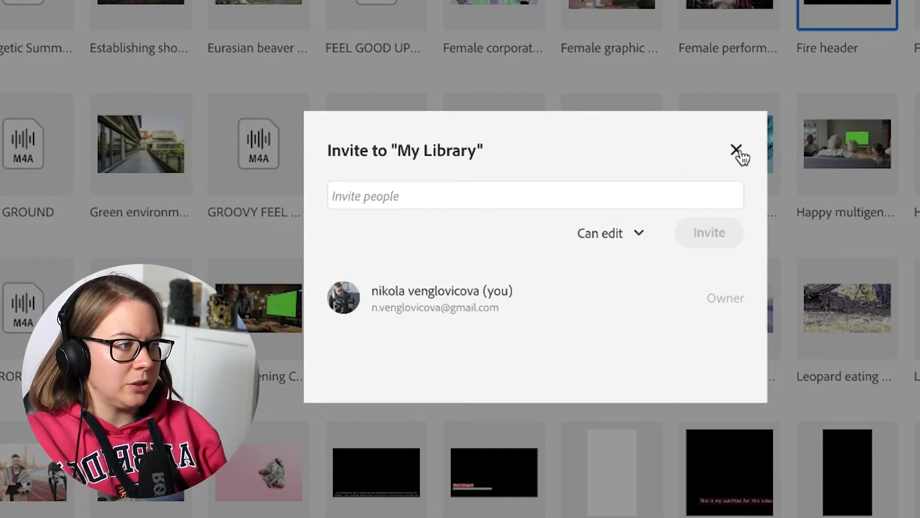
{"action": "left_click", "coordinate": [736, 150]}
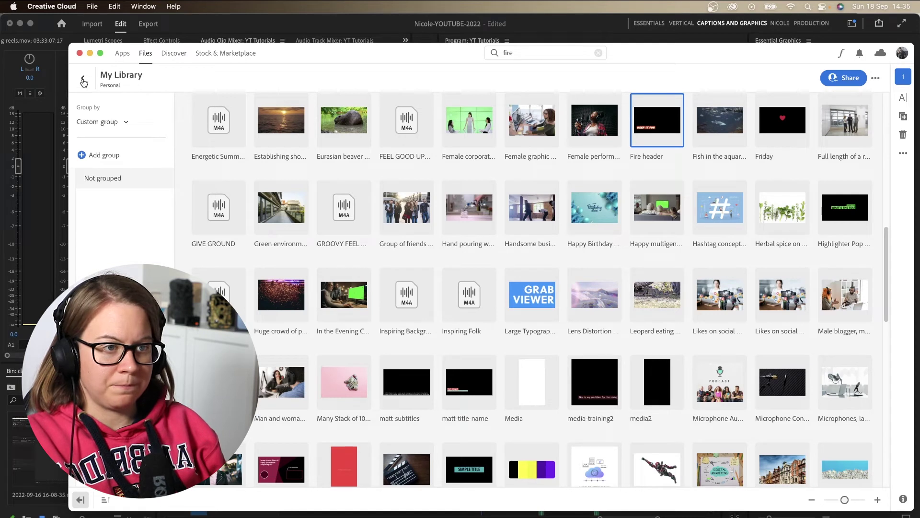
Step: Go back to the libraries list and view the Shared with you libraries
{"action": "left_click", "coordinate": [83, 81]}
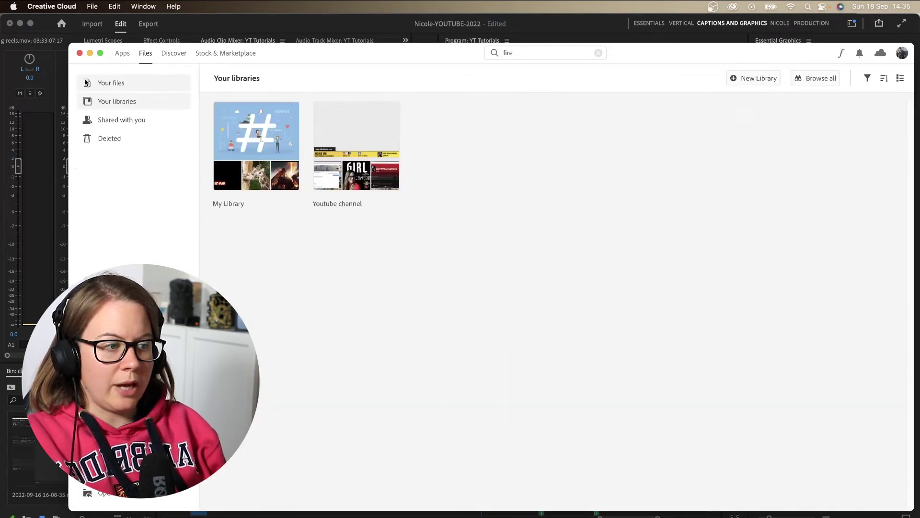
{"action": "left_click", "coordinate": [128, 123]}
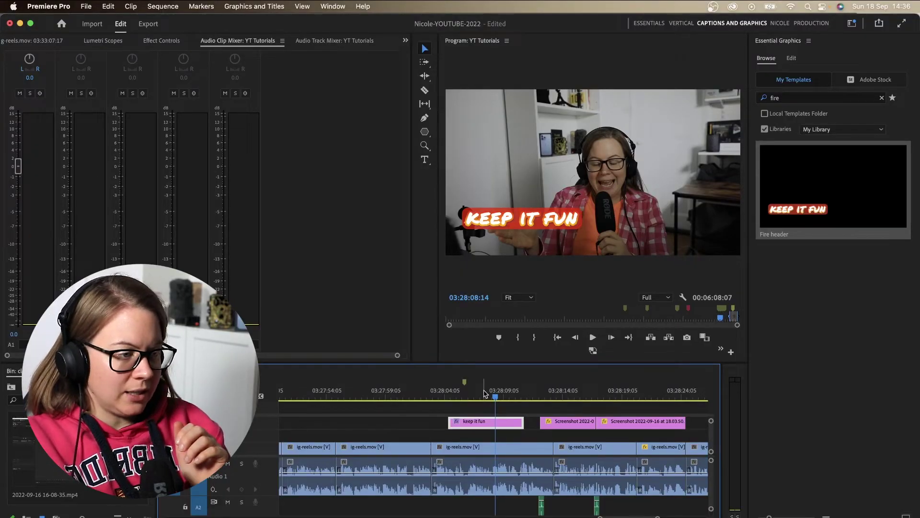
Step: Cancel the pending motion graphics template export of the title clip
{"action": "right_click", "coordinate": [487, 421]}
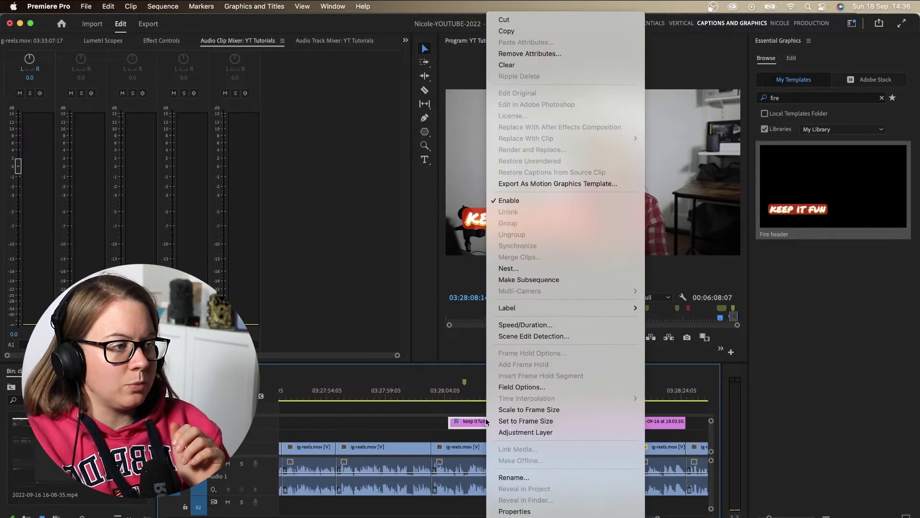
{"action": "left_click", "coordinate": [571, 186]}
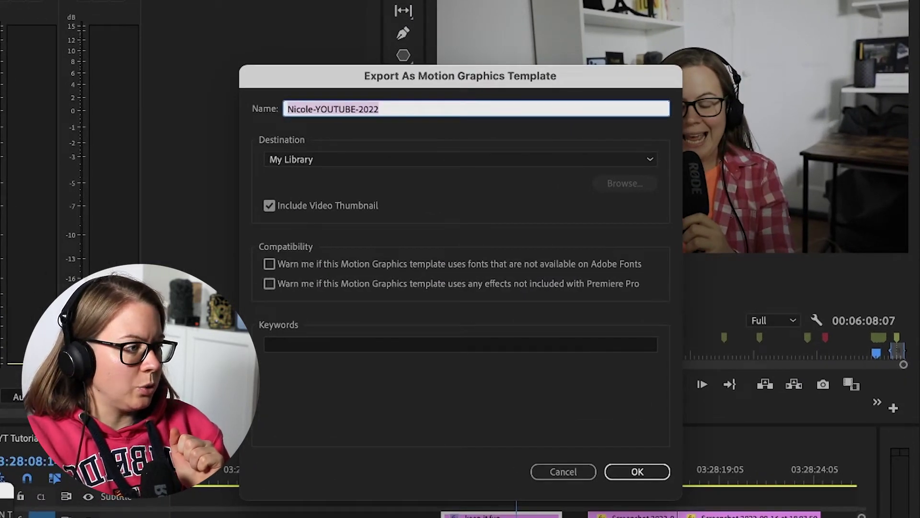
{"action": "left_click", "coordinate": [561, 472]}
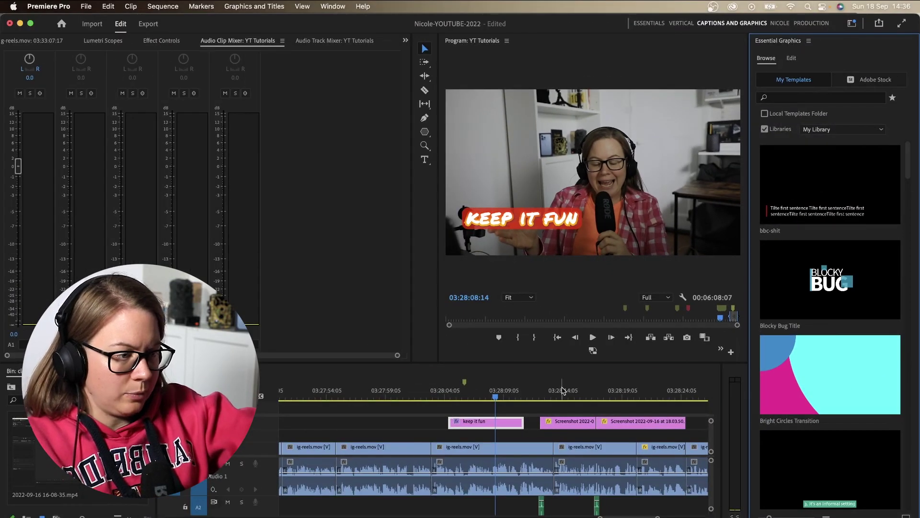
Step: Turn off the Background in the 'keep it fun' text layer's Appearance settings
{"action": "left_click", "coordinate": [471, 480]}
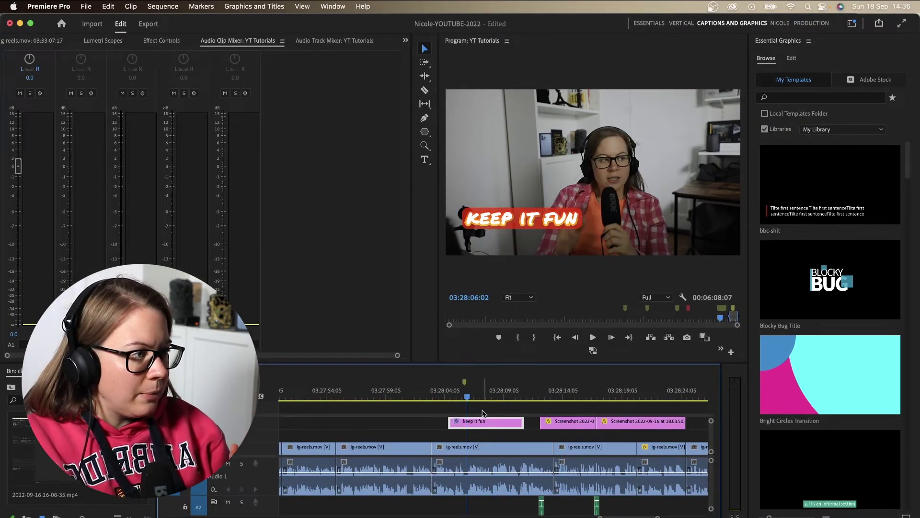
{"action": "left_click", "coordinate": [792, 58]}
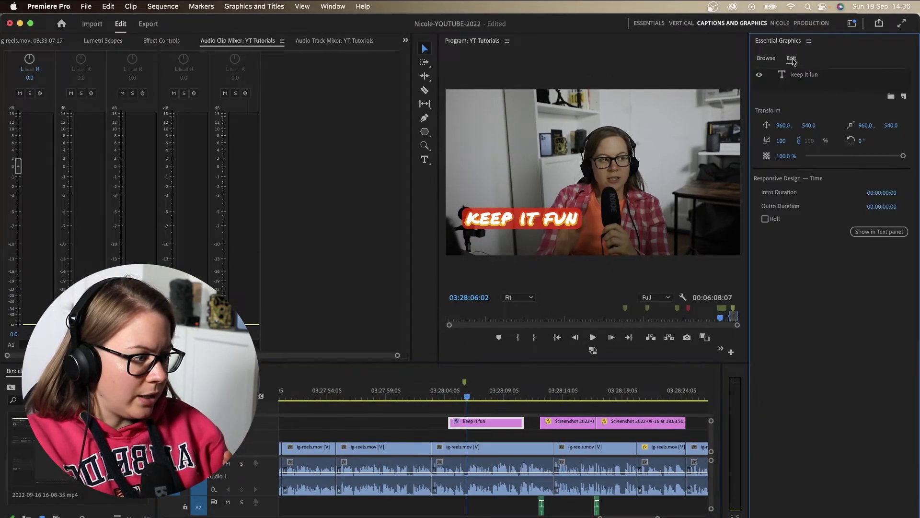
{"action": "left_click", "coordinate": [799, 76]}
{"action": "left_click", "coordinate": [760, 429]}
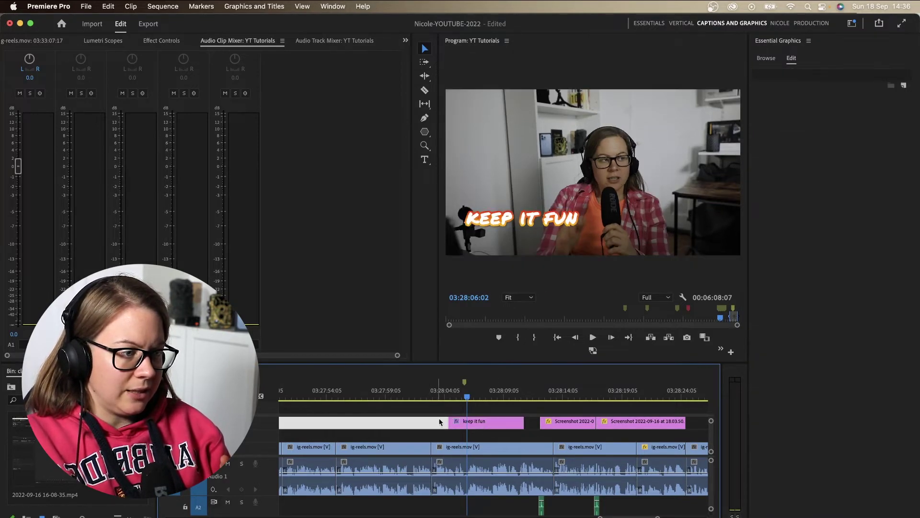
{"action": "left_click", "coordinate": [475, 422]}
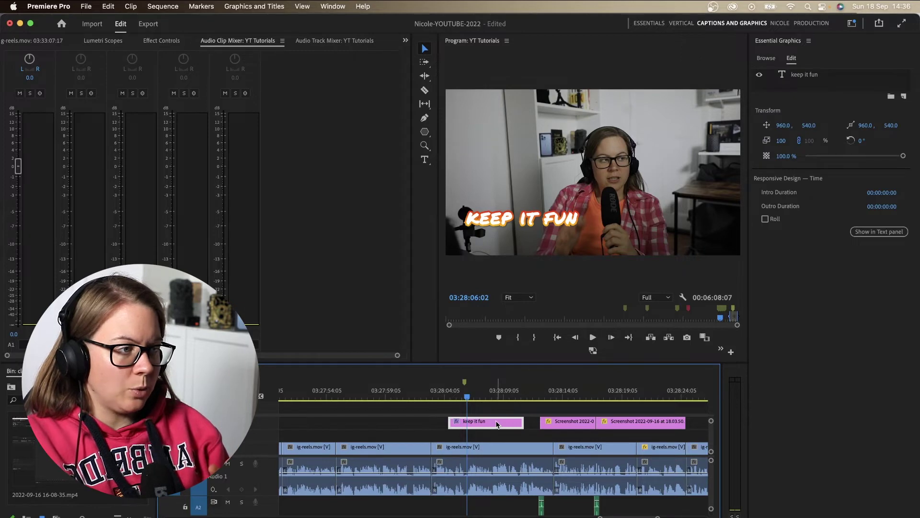
Step: Export the title to the Local Drive as the motion graphics template 'fire2'
{"action": "right_click", "coordinate": [497, 424]}
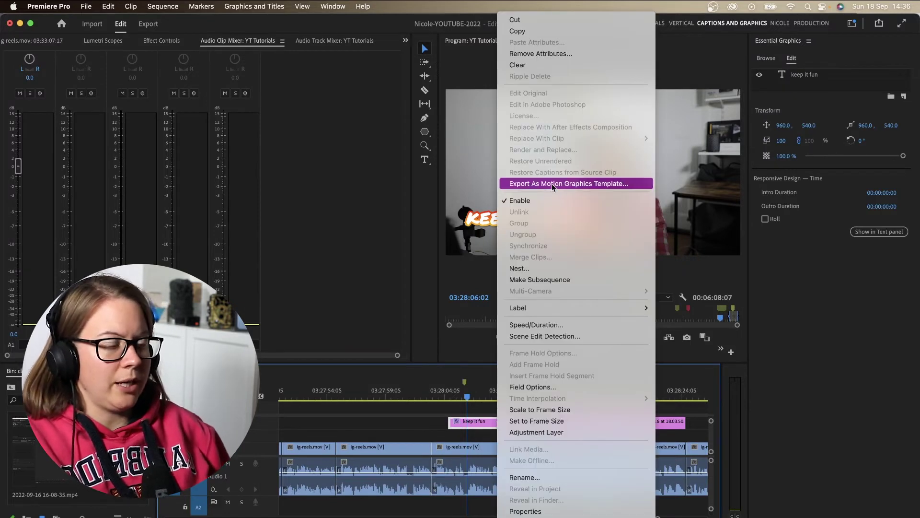
{"action": "left_click", "coordinate": [551, 183]}
{"action": "left_click", "coordinate": [395, 200]}
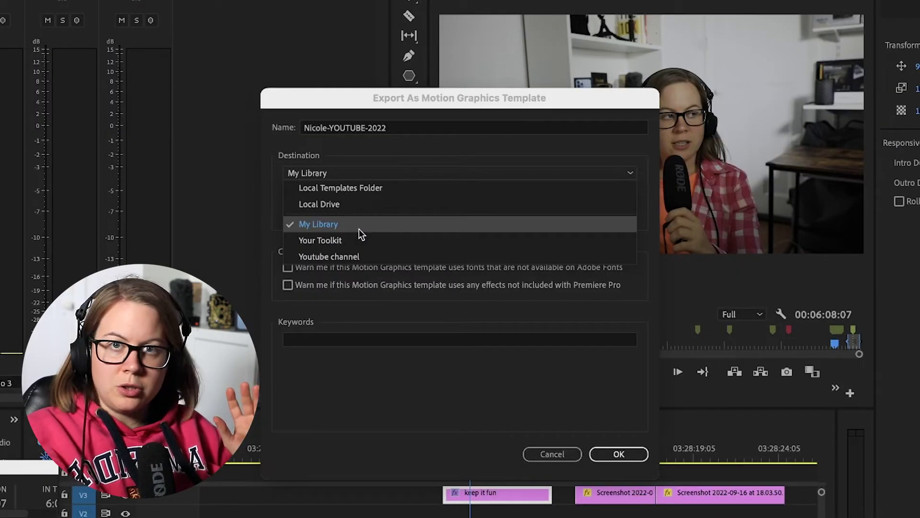
{"action": "left_click", "coordinate": [367, 205]}
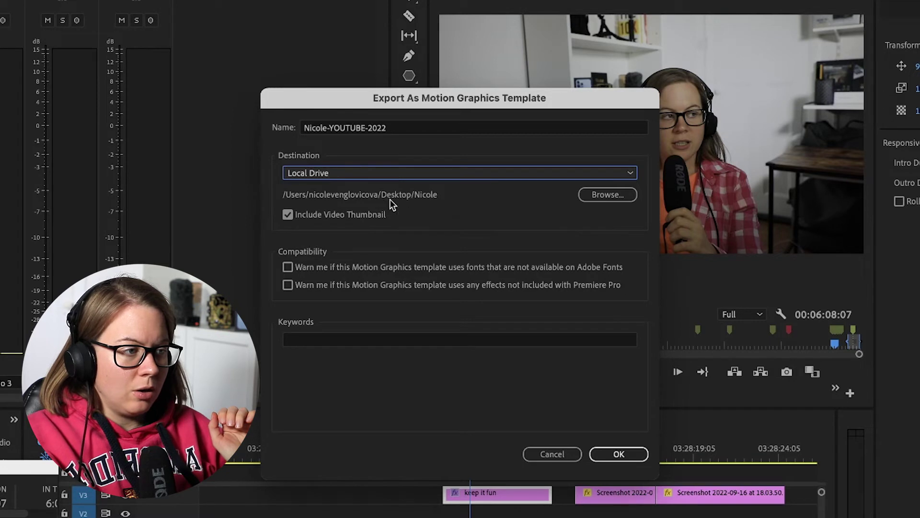
{"action": "left_click", "coordinate": [387, 131]}
{"action": "type", "text": "fir"}
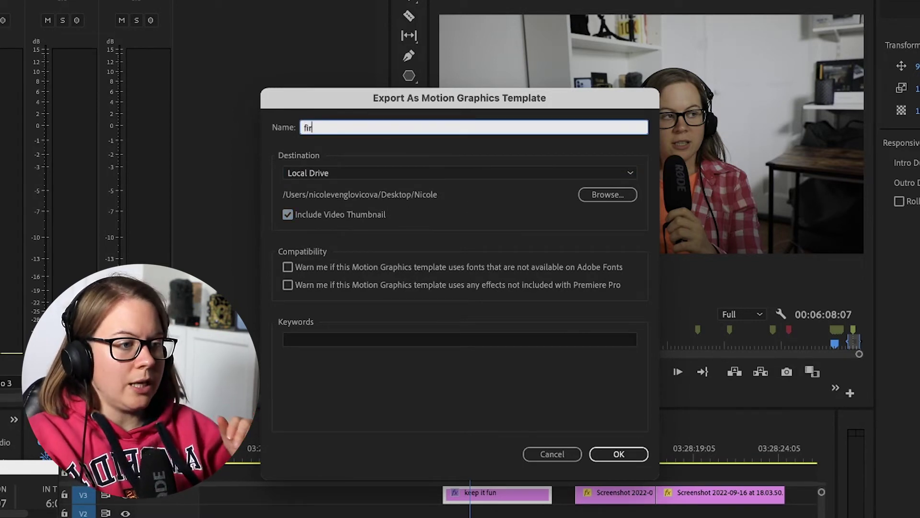
{"action": "type", "text": "e2"}
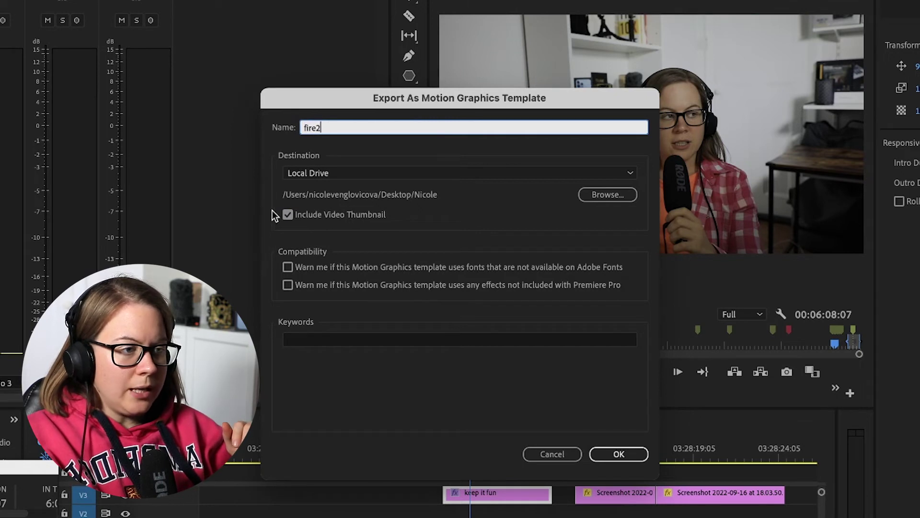
{"action": "left_click", "coordinate": [624, 453]}
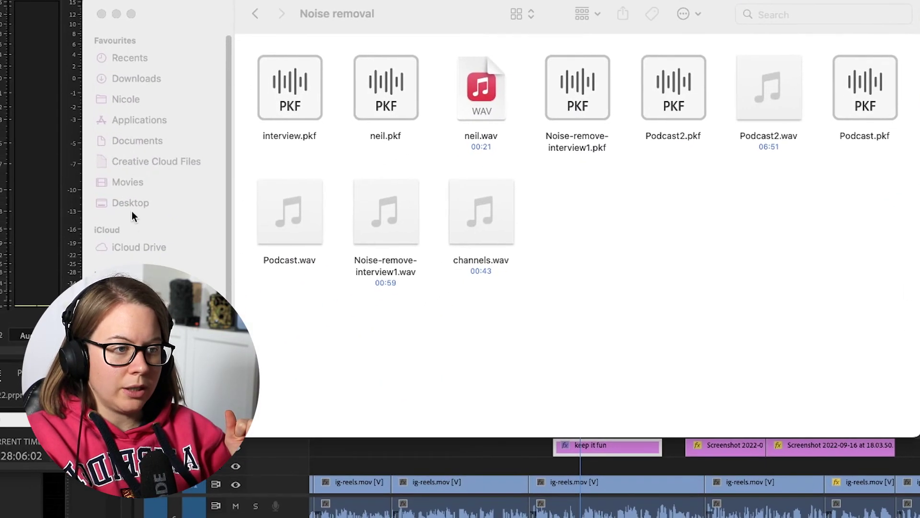
Step: Open the home folder in Finder and select fire2.mogrt
{"action": "left_click", "coordinate": [128, 99]}
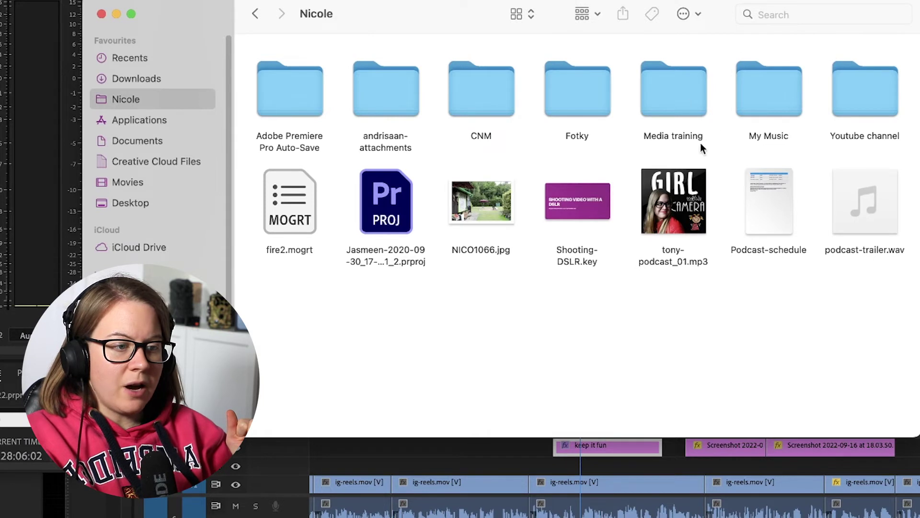
{"action": "left_click", "coordinate": [273, 222]}
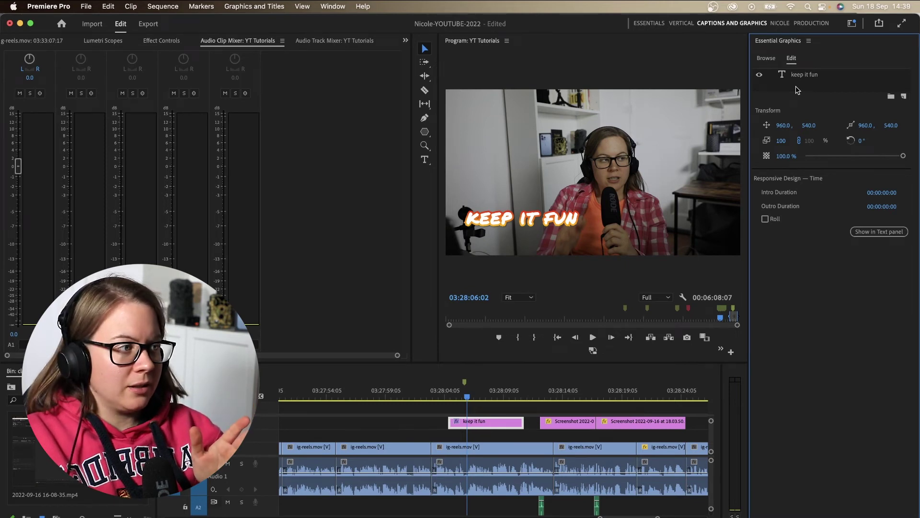
Step: Switch Essential Graphics to Browse and drag fire2.mogrt from Finder into it
{"action": "left_click", "coordinate": [767, 58]}
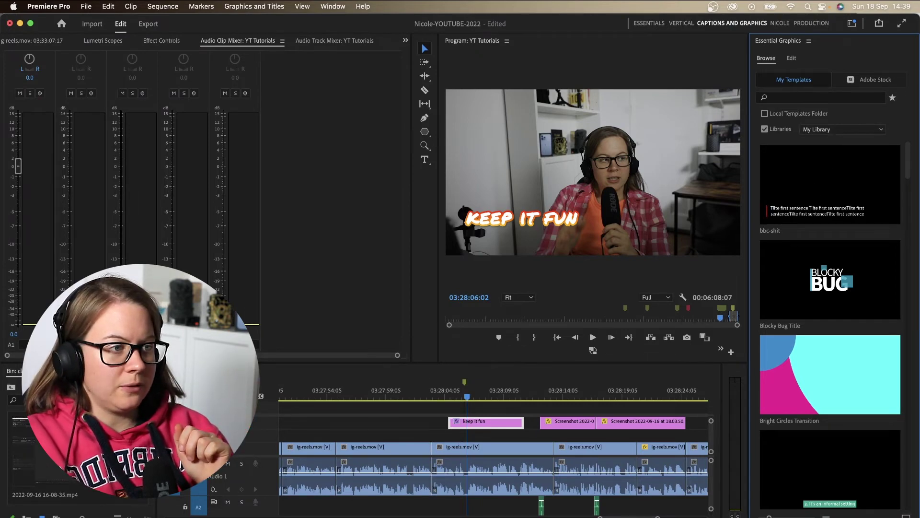
{"action": "key", "text": "super+Tab"}
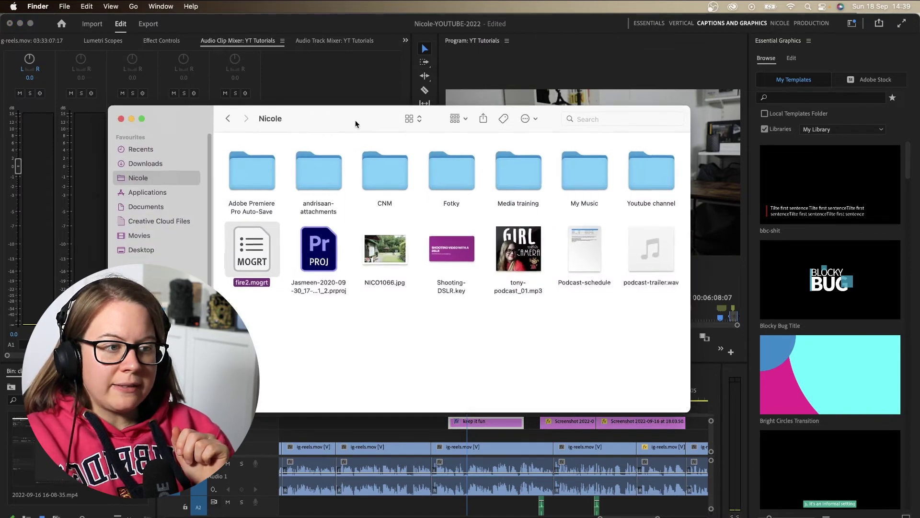
{"action": "left_click_drag", "start_coordinate": [355, 120], "coordinate": [407, 51]}
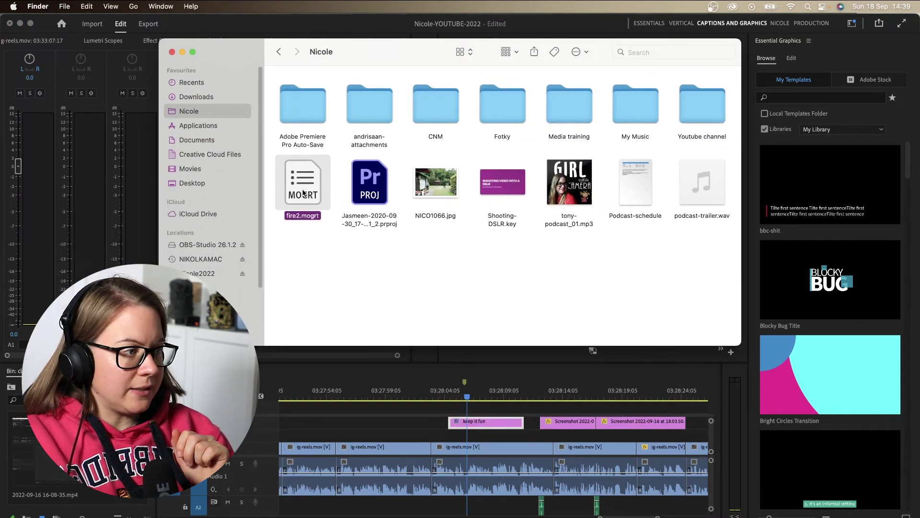
{"action": "left_click_drag", "start_coordinate": [301, 185], "coordinate": [823, 265]}
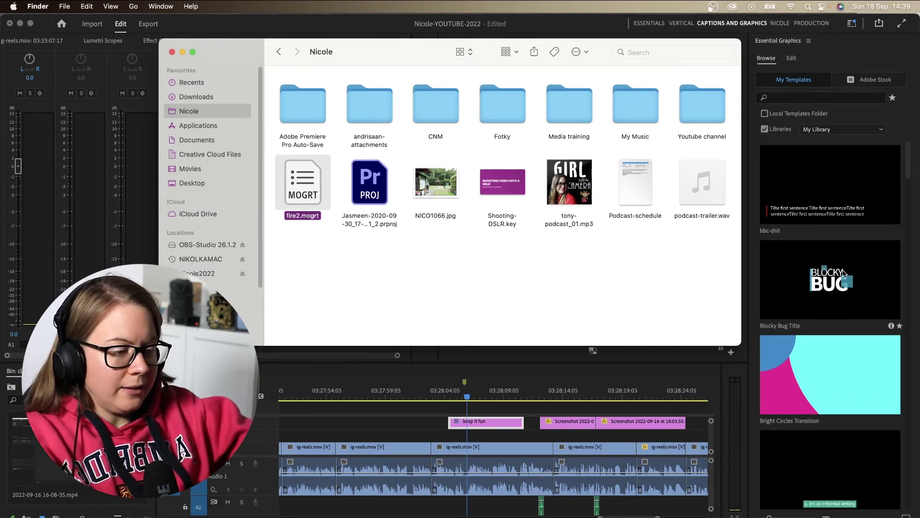
{"action": "left_click", "coordinate": [842, 272]}
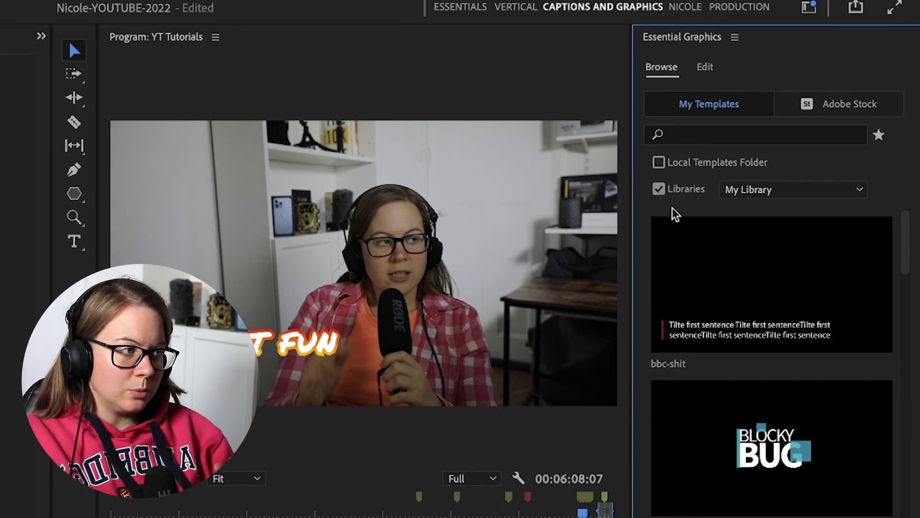
Step: Search the Essential Graphics templates for 'fire2'
{"action": "left_click", "coordinate": [705, 139]}
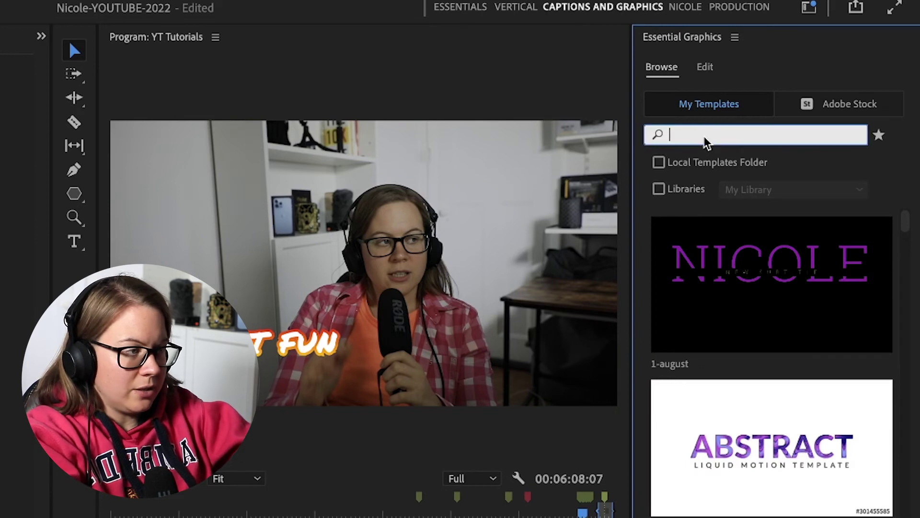
{"action": "type", "text": "fire2"}
{"action": "key", "text": "Return"}
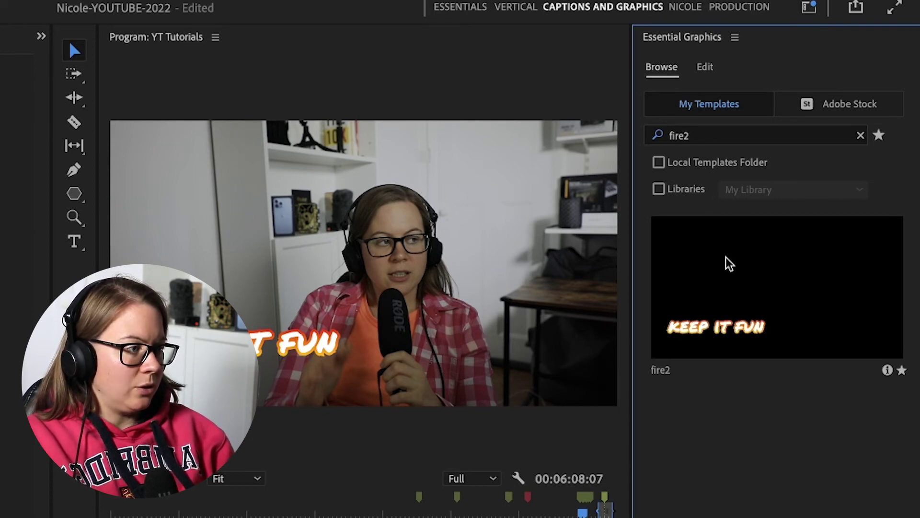
Step: Select the fire2 template and bring up its Copy to Library options
{"action": "left_click_drag", "start_coordinate": [728, 263], "coordinate": [729, 264]}
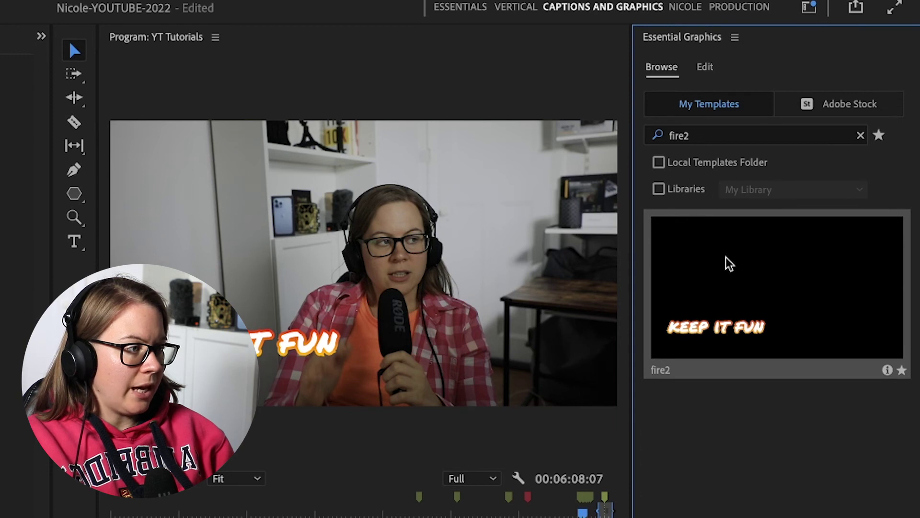
{"action": "right_click", "coordinate": [729, 253]}
{"action": "mouse_move", "coordinate": [762, 209]}
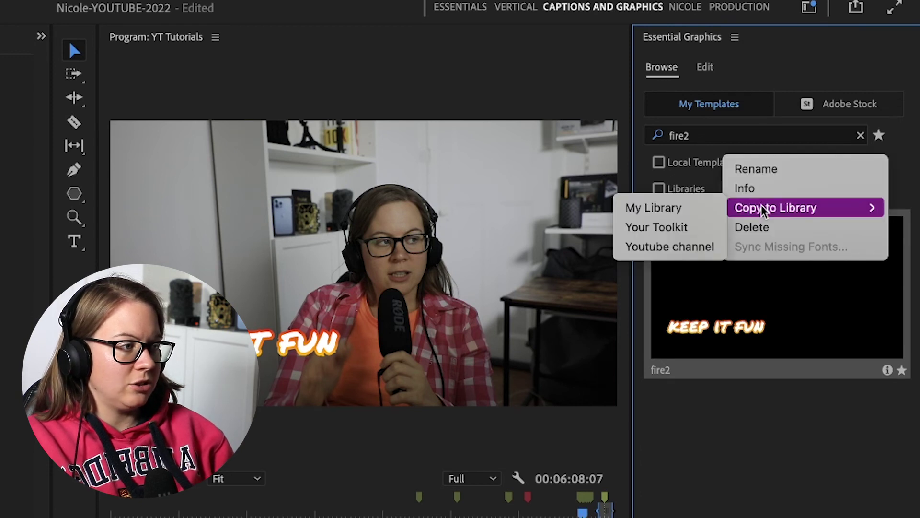